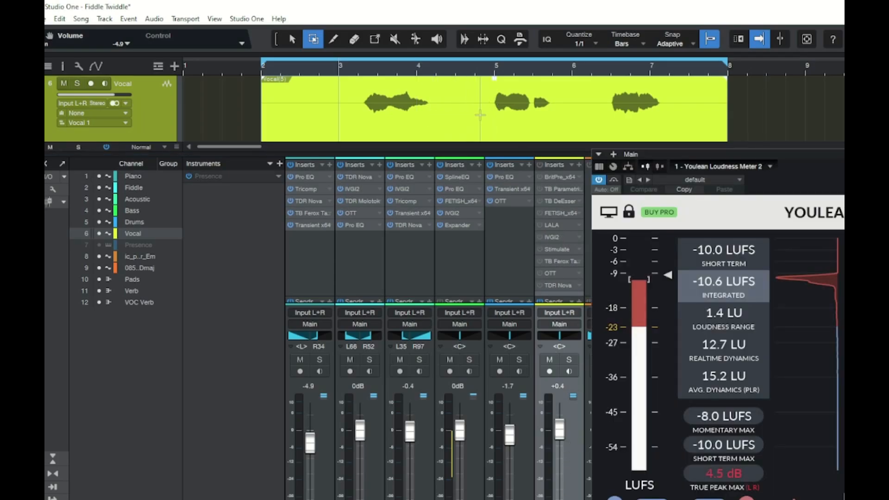
# Step: Solo the Vocal channel and play the vocal clip with its inserts still deactivated
pyautogui.click(568, 361)
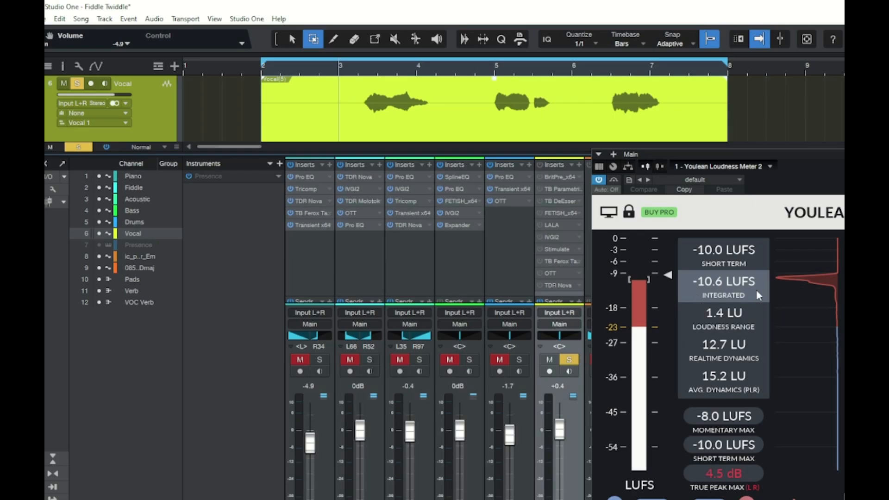
pyautogui.press('space')
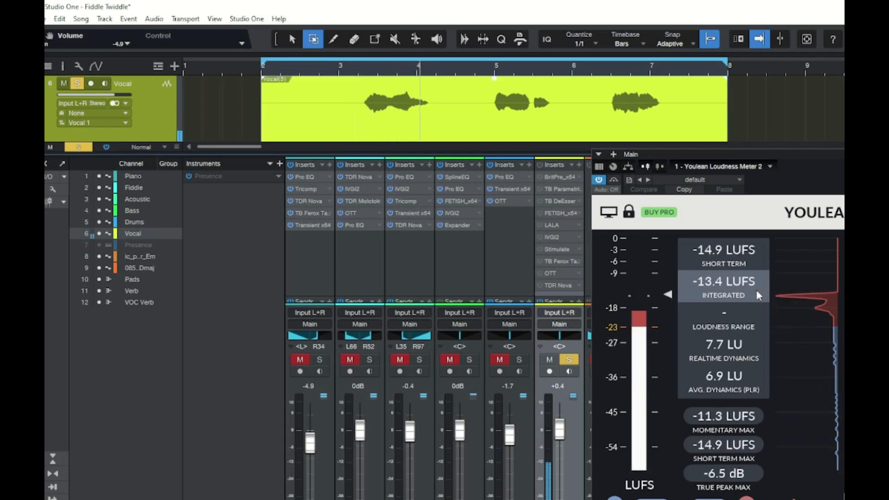
pyautogui.press('space')
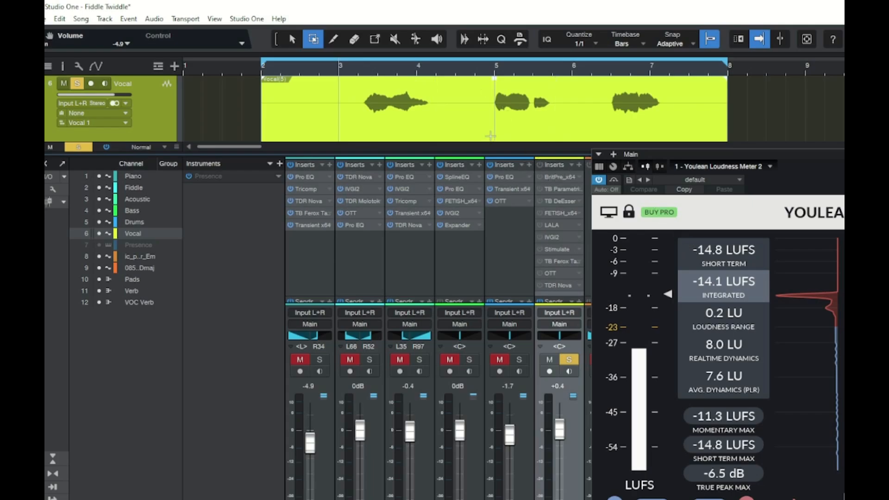
# Step: Activate all inserts on the Vocal channel and play the soloed vocal through the full chain
pyautogui.click(541, 166)
pyautogui.press('space')
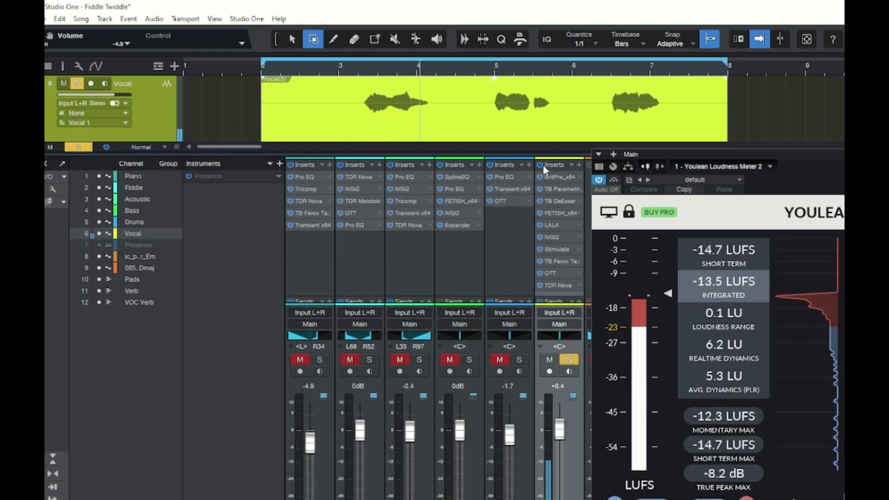
pyautogui.press('space')
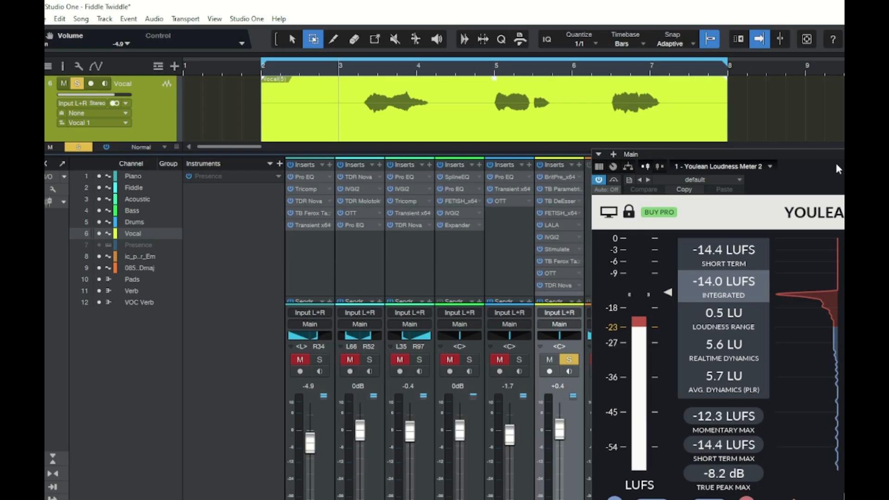
# Step: Clear the loudness meter window away and open BritPre_x64 from the Vocal channel's inserts
pyautogui.moveTo(837, 162); pyautogui.dragTo(584, 139)
pyautogui.click(564, 177)
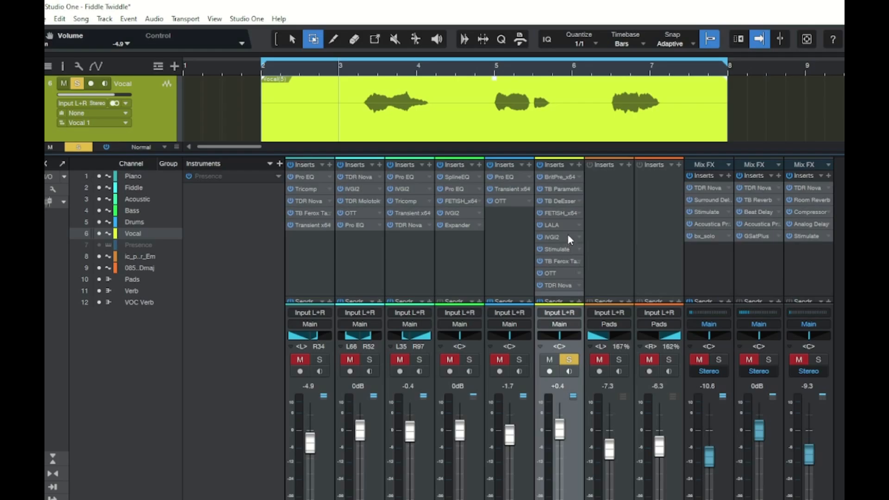
pyautogui.doubleClick(560, 178)
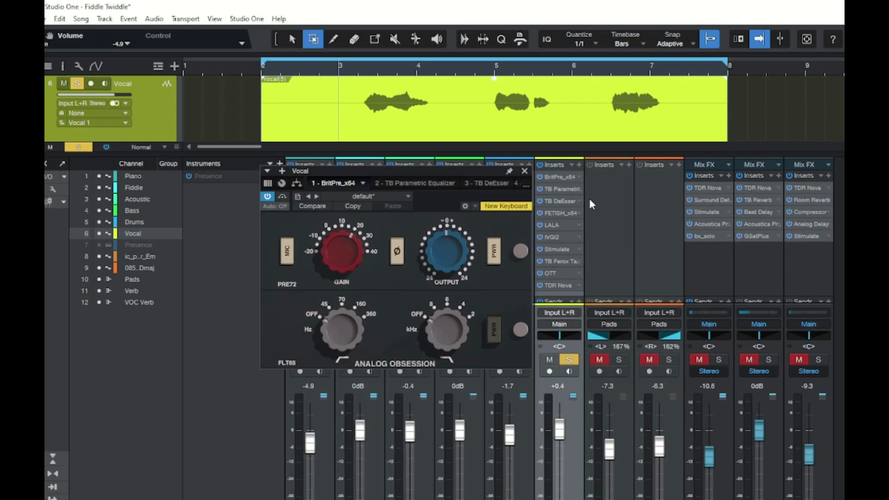
# Step: Compare the vocal playback with the BritPre_x64 preamp bypassed and active, leaving it active
pyautogui.click(283, 197)
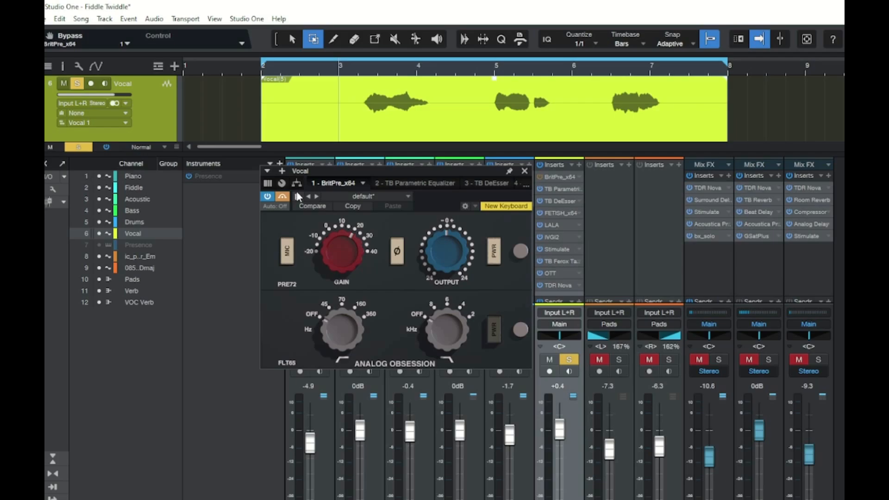
pyautogui.press('space')
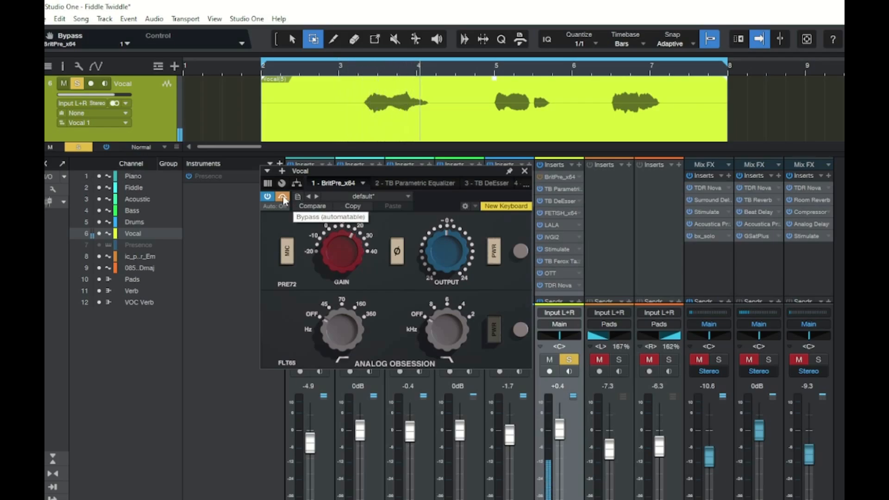
pyautogui.click(283, 197)
pyautogui.press('space')
pyautogui.press('space')
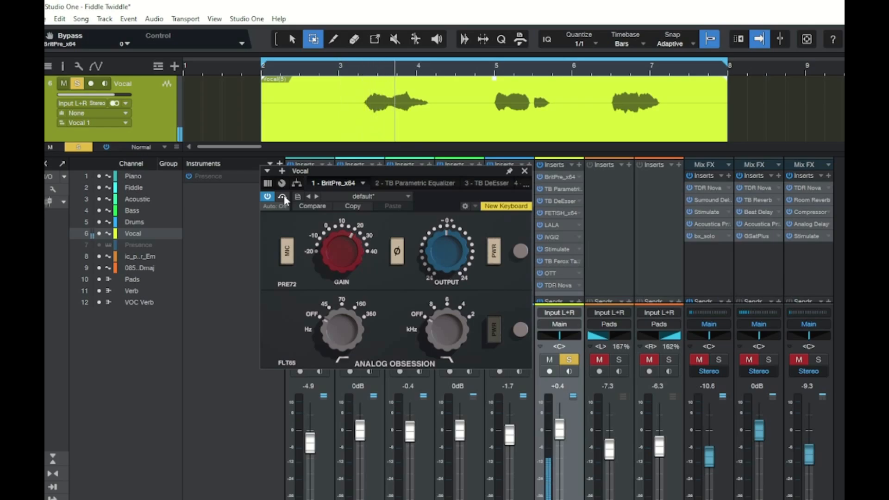
pyautogui.press('space')
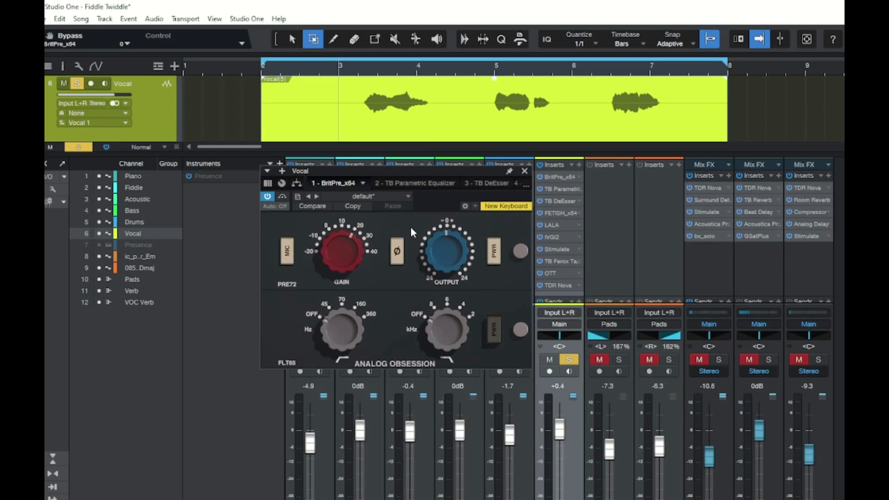
# Step: Open the Vocal channel's TB Parametric Equalizer and examine the settings of sections 2 and 5
pyautogui.click(560, 188)
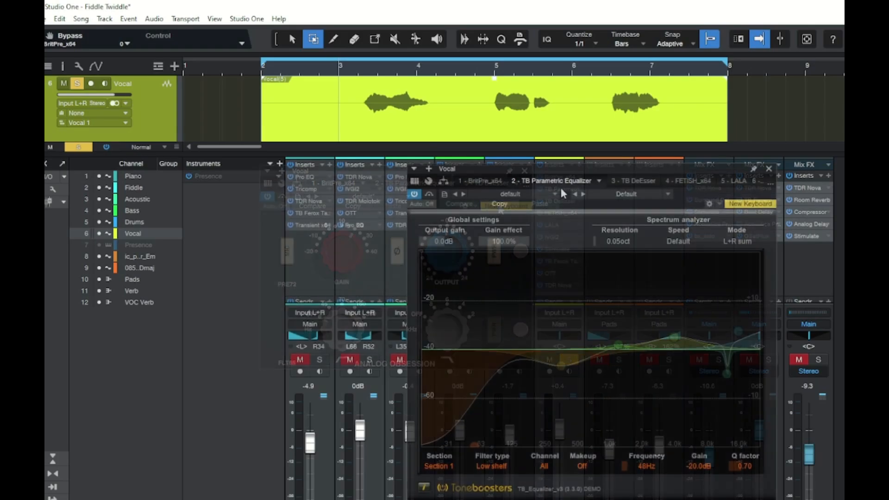
pyautogui.moveTo(560, 157); pyautogui.dragTo(541, 148)
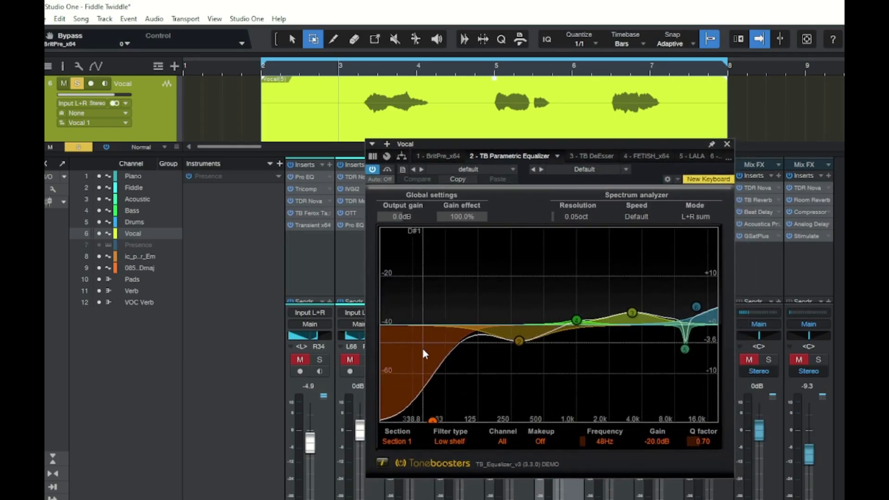
pyautogui.click(521, 341)
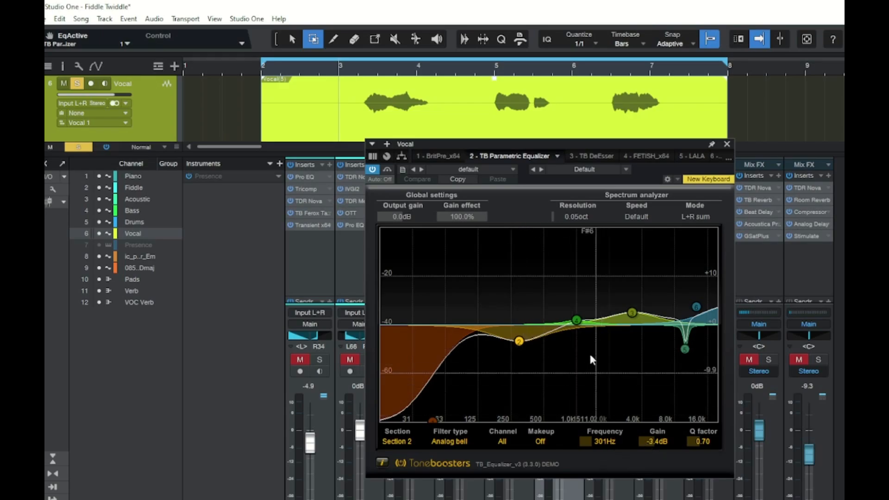
pyautogui.click(685, 350)
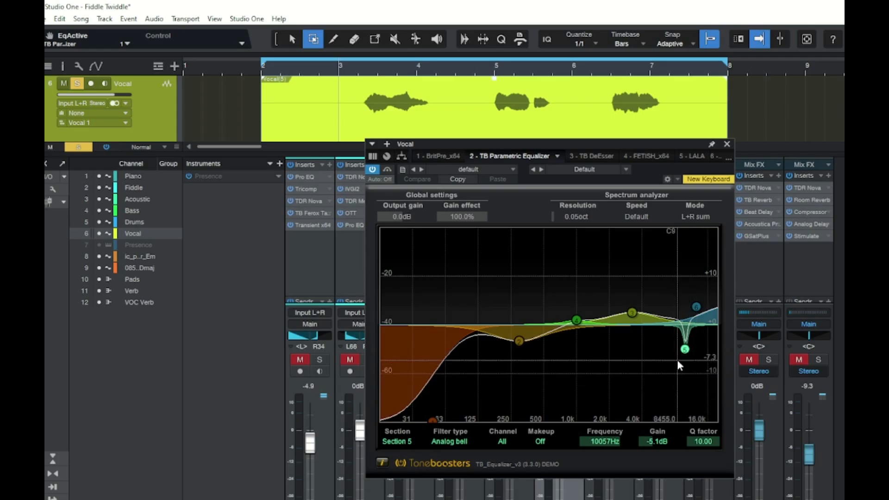
# Step: Boost the equalizer's section 5 gain to 13.8 dB during vocal playback, and bring it back down to -4.9 dB
pyautogui.moveTo(653, 441); pyautogui.dragTo(748, 426)
pyautogui.press('space')
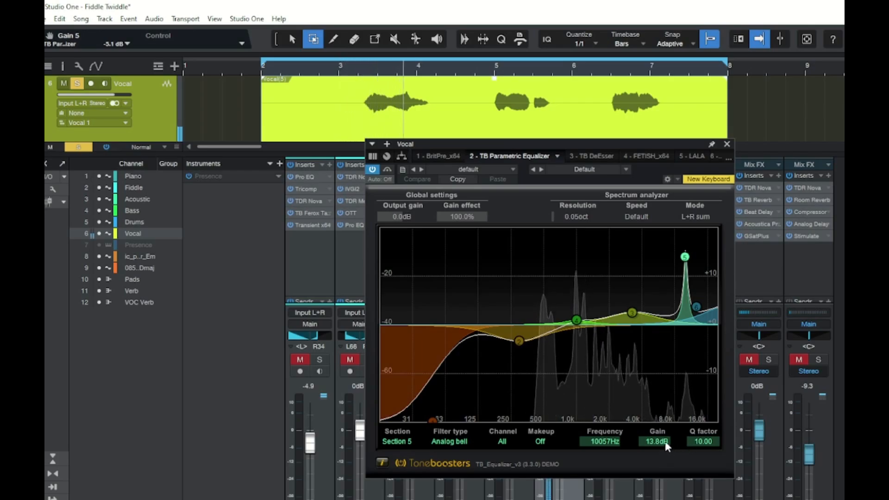
pyautogui.moveTo(665, 449); pyautogui.dragTo(634, 459)
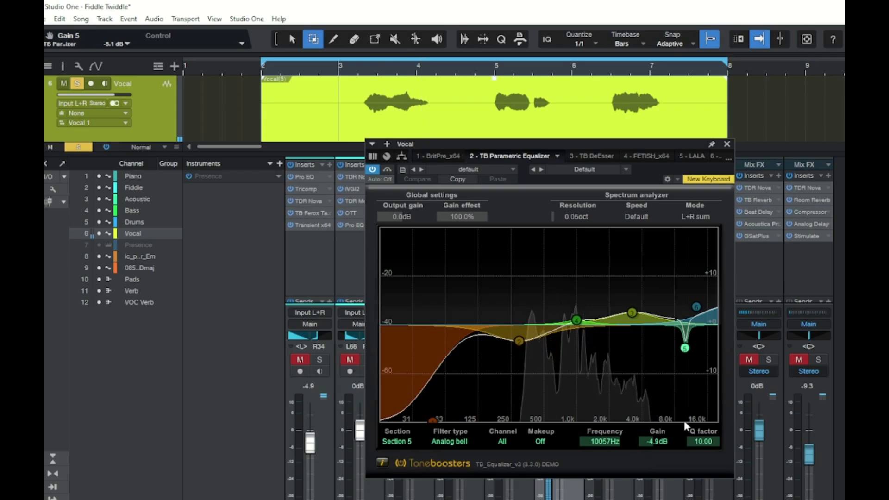
pyautogui.press('space')
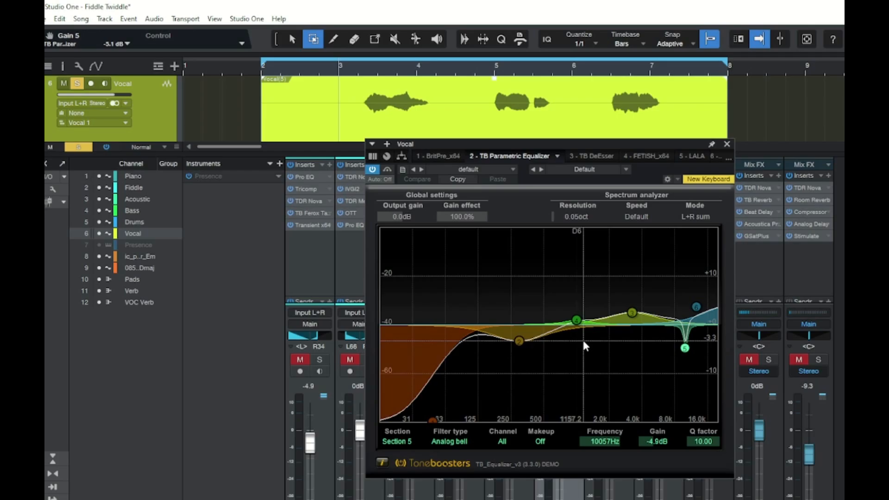
# Step: Examine the settings of equalizer sections 4, 3 and 6
pyautogui.click(576, 320)
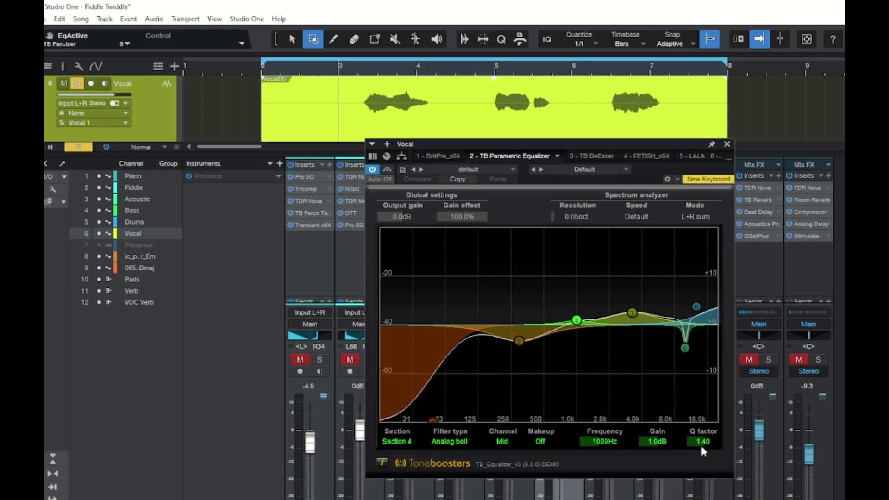
pyautogui.click(633, 313)
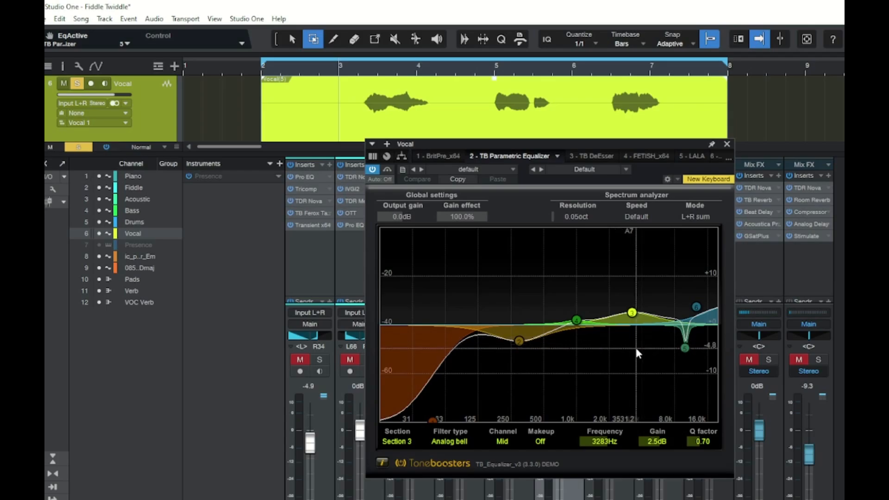
pyautogui.click(696, 309)
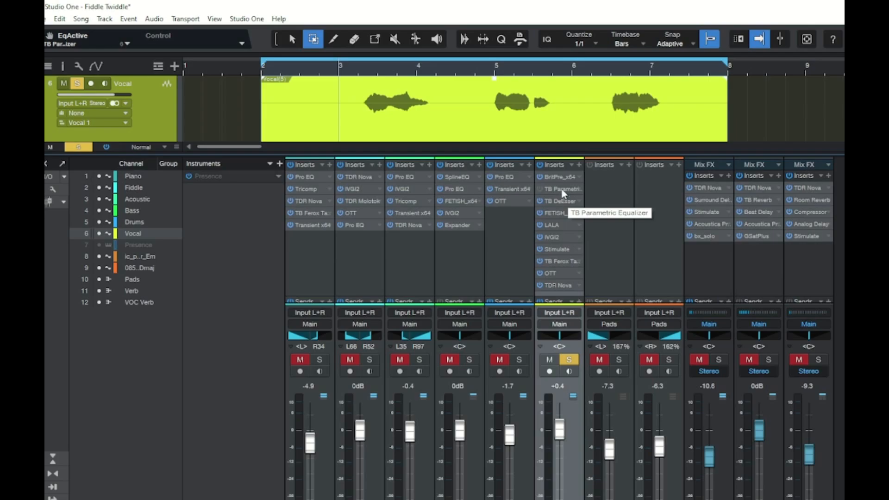
# Step: Compare the vocal playback with the TB Parametric Equalizer off and on, leaving it active
pyautogui.press('space')
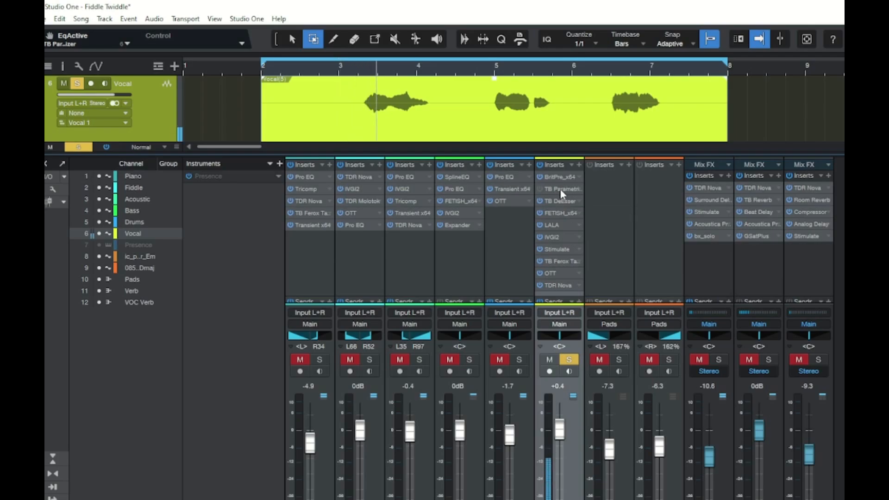
pyautogui.click(539, 191)
pyautogui.press('space')
pyautogui.press('space')
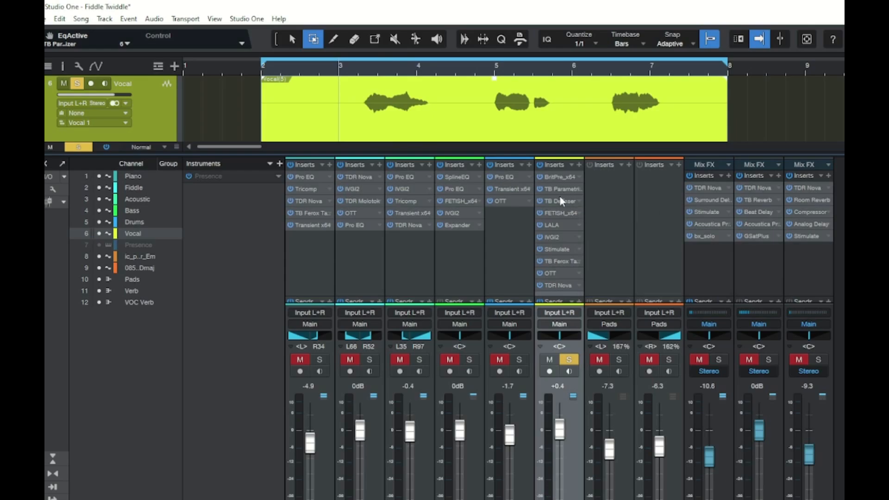
# Step: Open the Vocal channel's TB DeEsser, examine its sibilance and de-essing settings, and close it
pyautogui.doubleClick(561, 200)
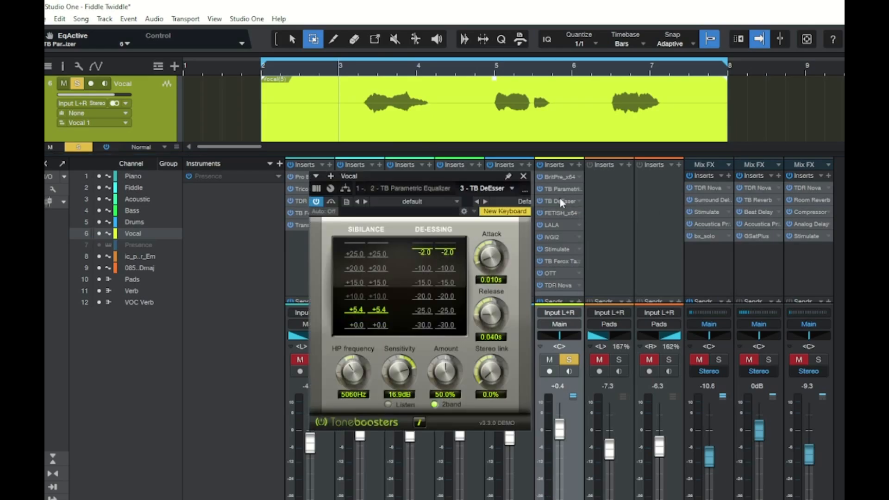
pyautogui.click(523, 176)
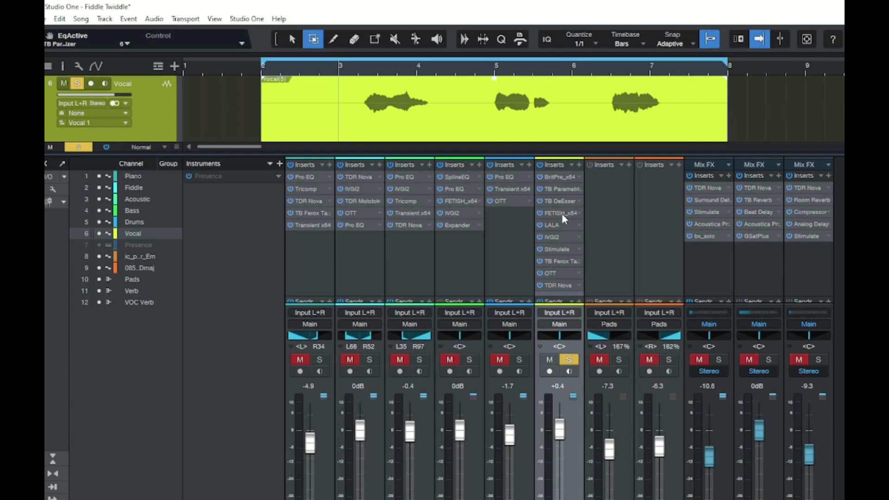
# Step: Open the Vocal channel's FETISH_x64 compressor and play the vocal to examine its meter and controls
pyautogui.doubleClick(563, 213)
pyautogui.moveTo(682, 168); pyautogui.dragTo(574, 164)
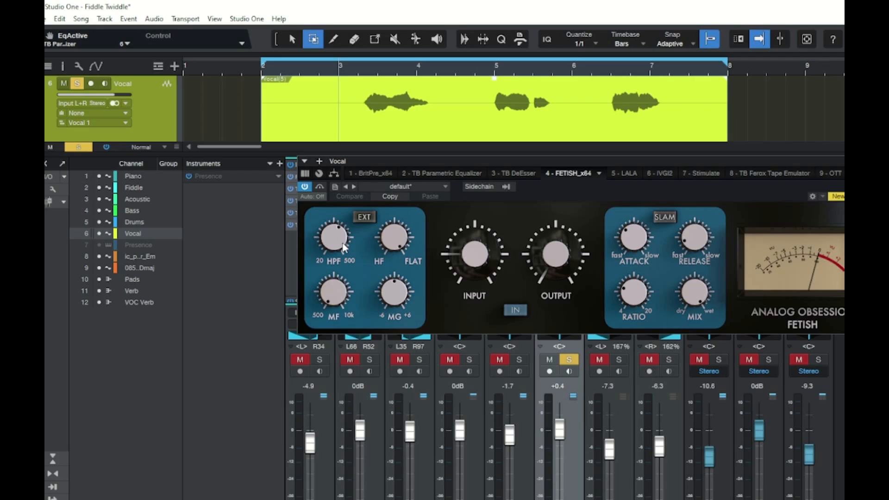
pyautogui.moveTo(641, 244)
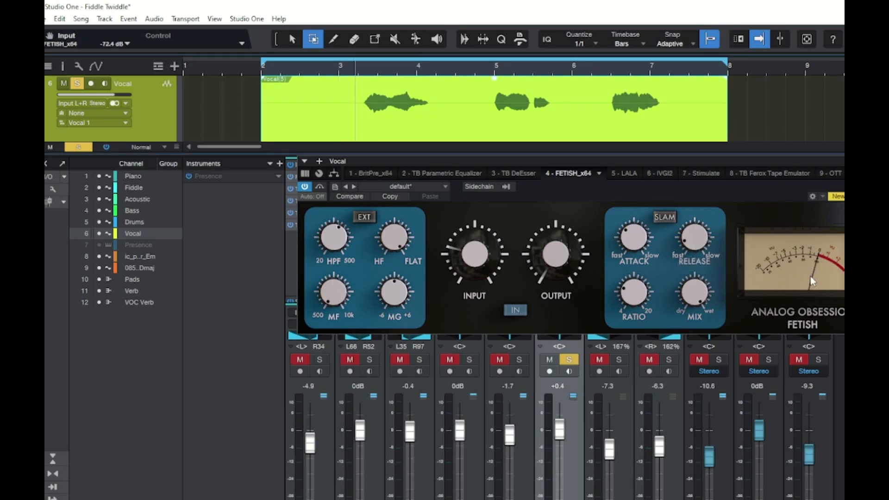
pyautogui.press('space')
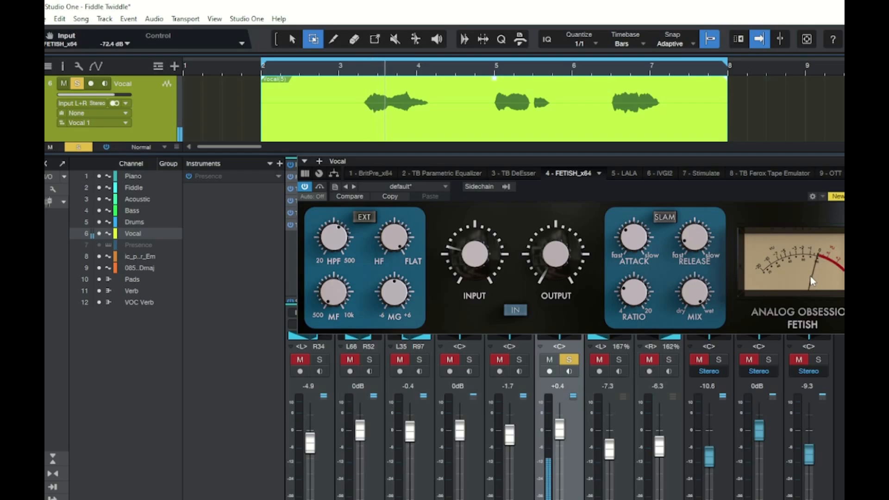
pyautogui.press('space')
# Step: Play the last vocal phrase, just before bar 7, through the FETISH_x64 compressor and close the plug-in
pyautogui.click(607, 93)
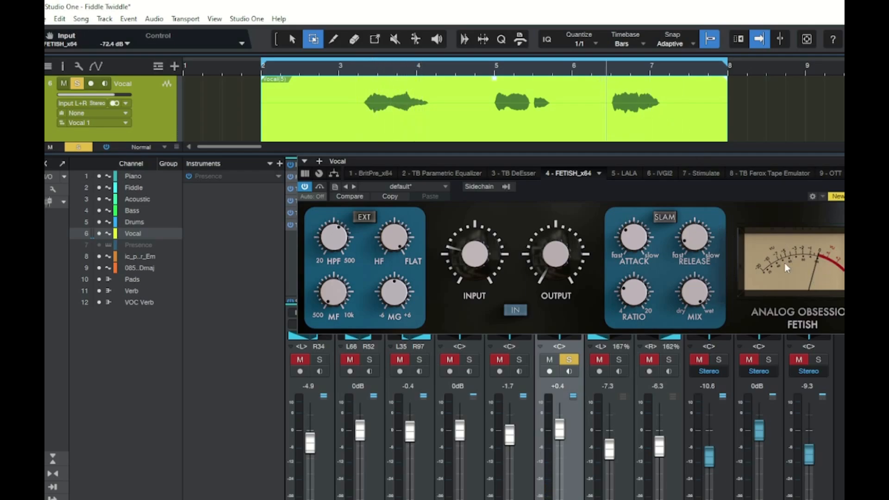
pyautogui.press('space')
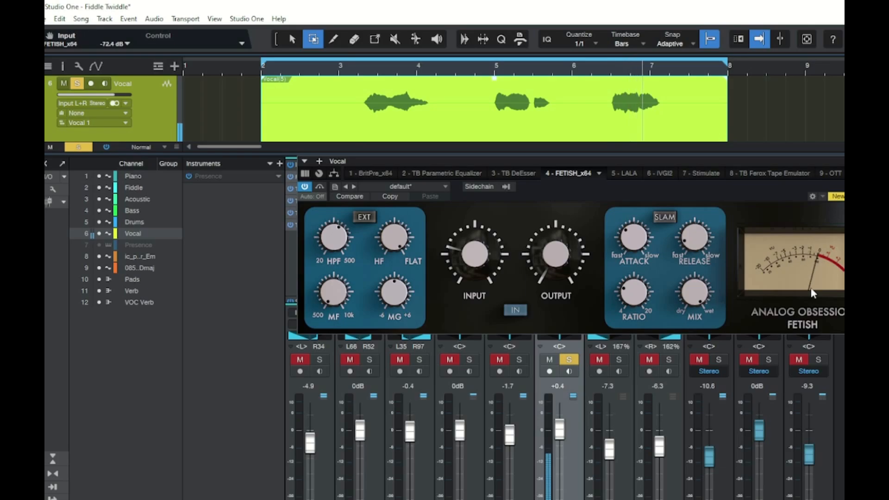
pyautogui.press('space')
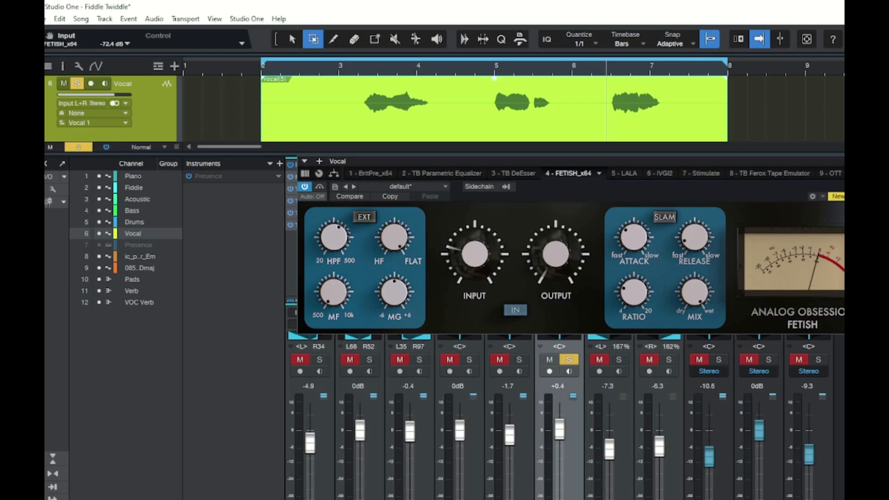
pyautogui.click(870, 161)
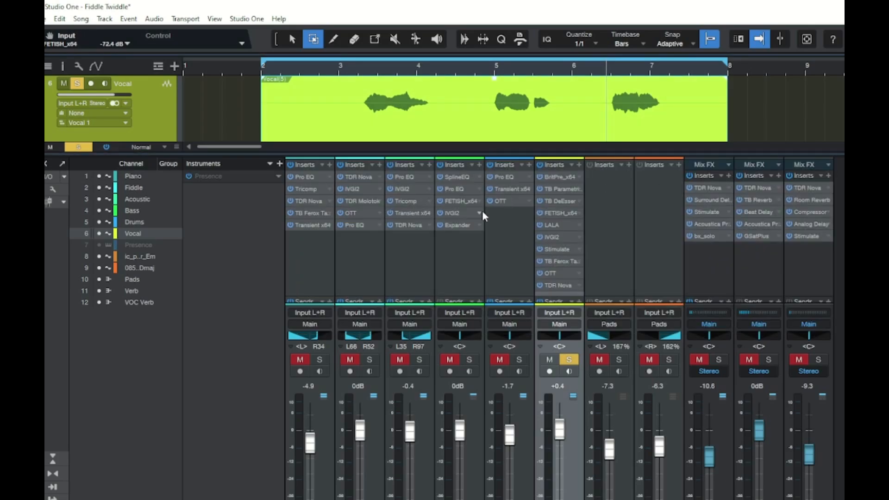
# Step: Open the Vocal channel's LALA leveling amplifier, play the vocal through it, and open the IVGI2 plug-in
pyautogui.click(558, 227)
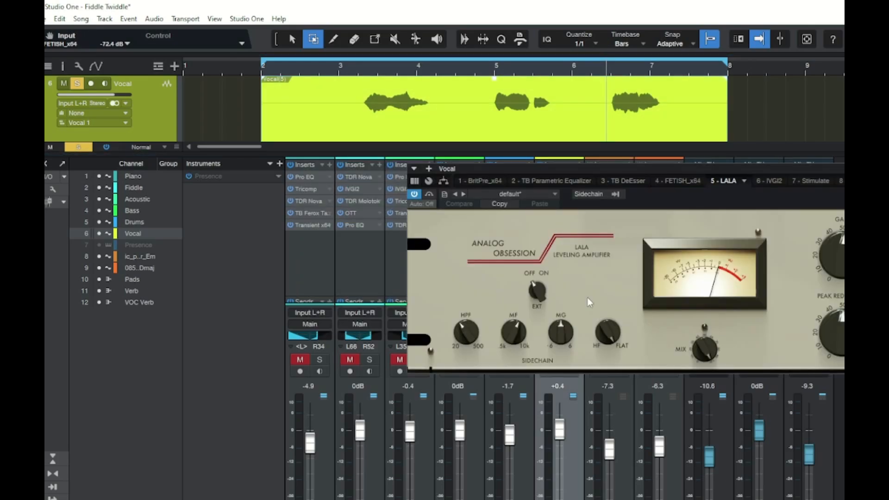
pyautogui.press('space')
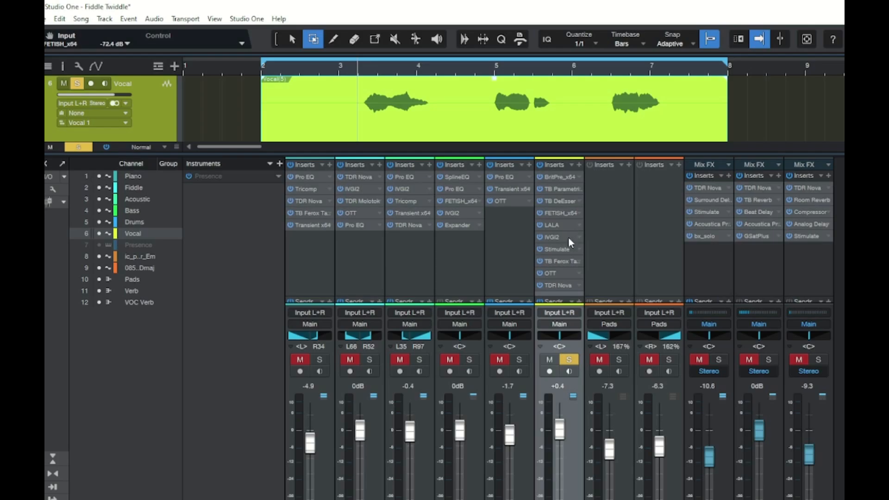
pyautogui.click(564, 235)
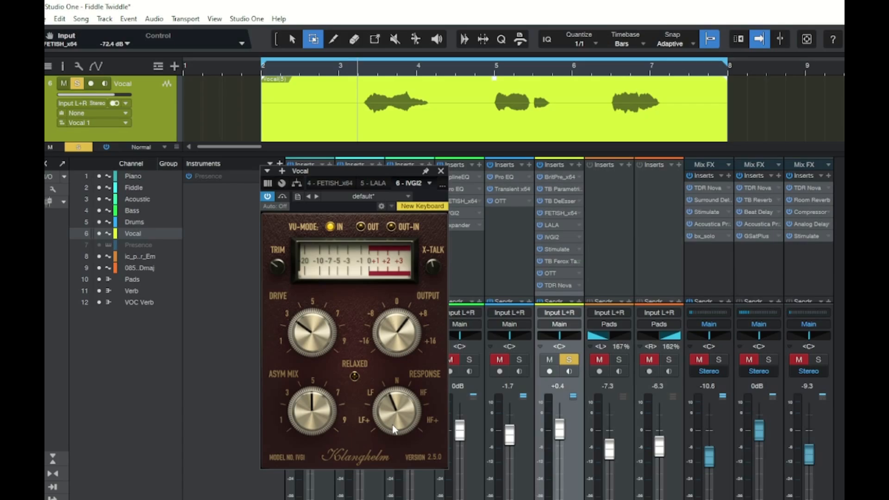
# Step: Play the first vocal phrase, after bar 3, with IVGI2 bypassed and active to compare its saturation
pyautogui.press('space')
pyautogui.press('space')
pyautogui.click(282, 196)
pyautogui.press('space')
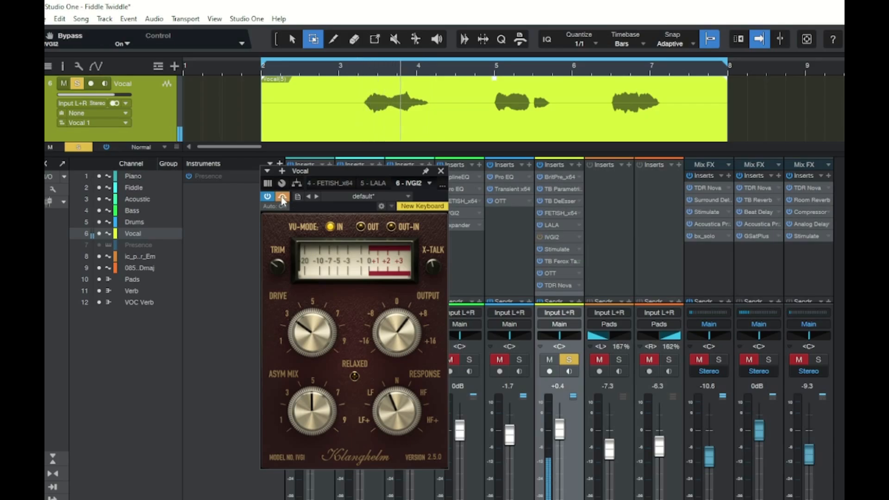
pyautogui.press('space')
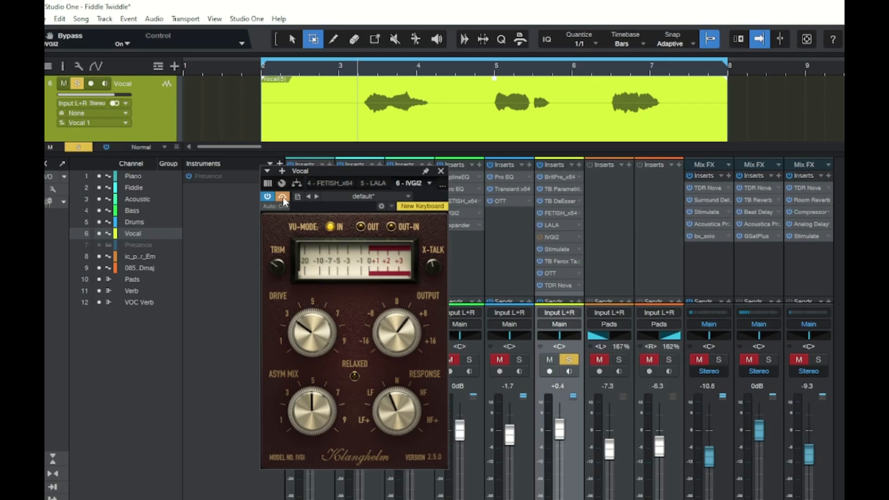
pyautogui.press('space')
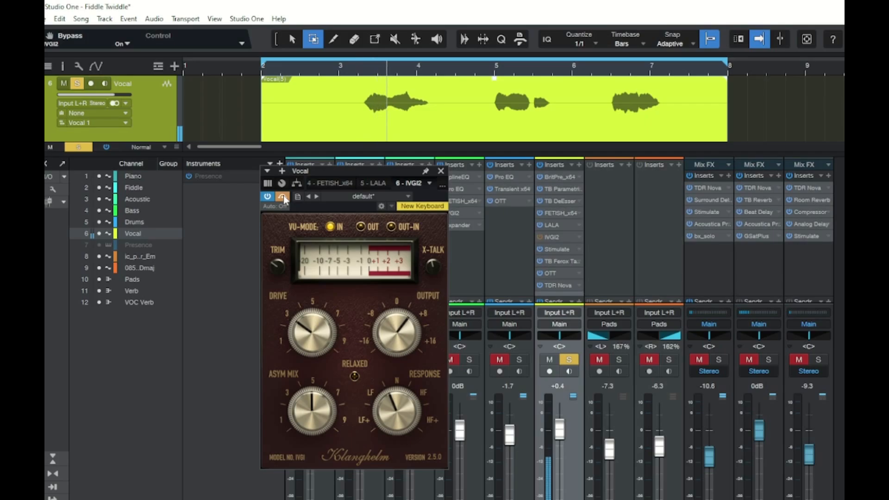
pyautogui.press('space')
pyautogui.click(284, 196)
pyautogui.press('space')
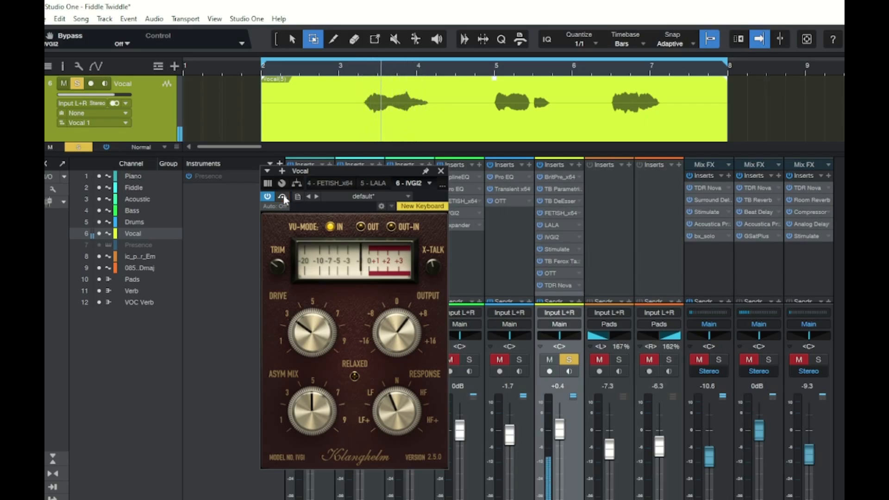
pyautogui.press('space')
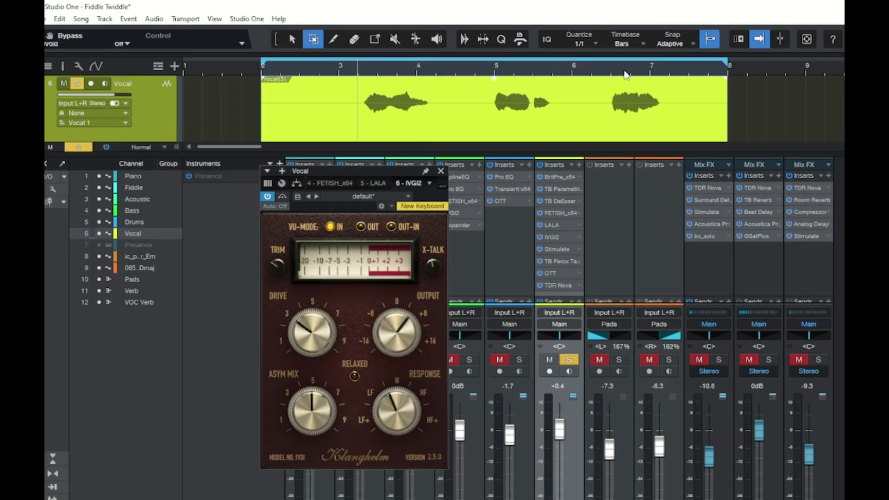
# Step: Compare the last vocal phrase, just before bar 7, with IVGI2 active and bypassed, leave it active, and close the plug-in
pyautogui.click(602, 73)
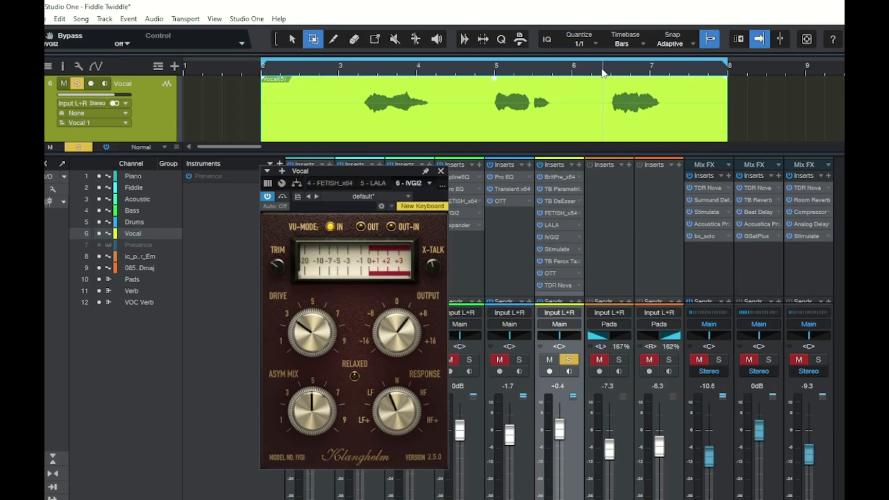
pyautogui.press('space')
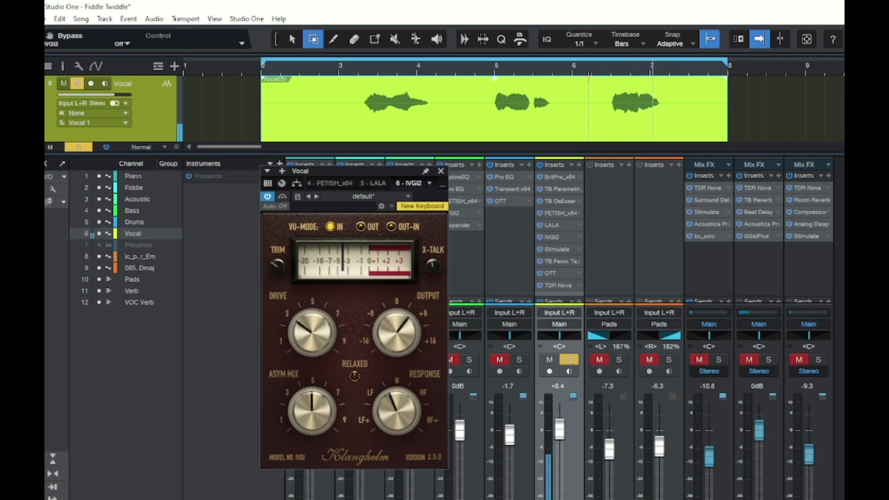
pyautogui.click(282, 198)
pyautogui.press('space')
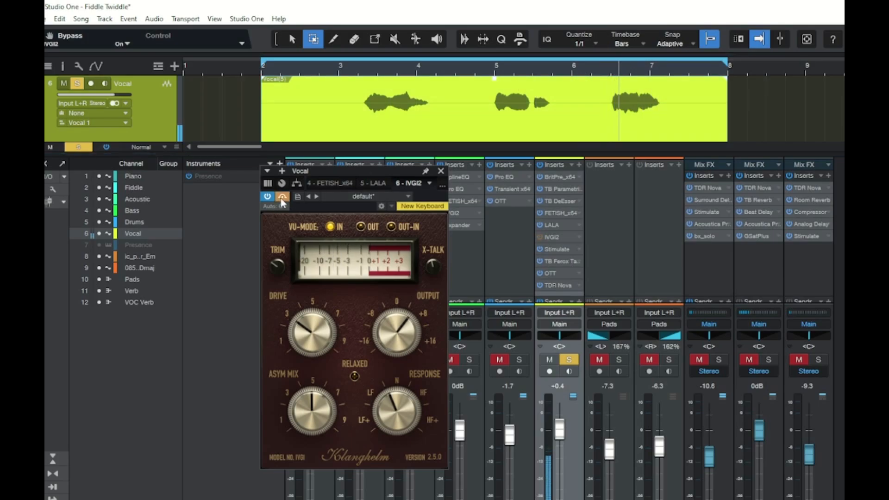
pyautogui.press('space')
pyautogui.click(282, 197)
pyautogui.press('space')
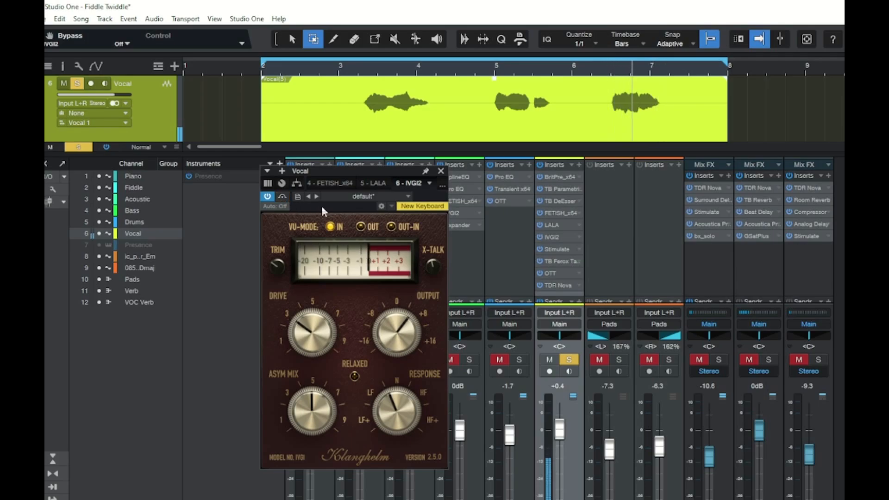
pyautogui.press('space')
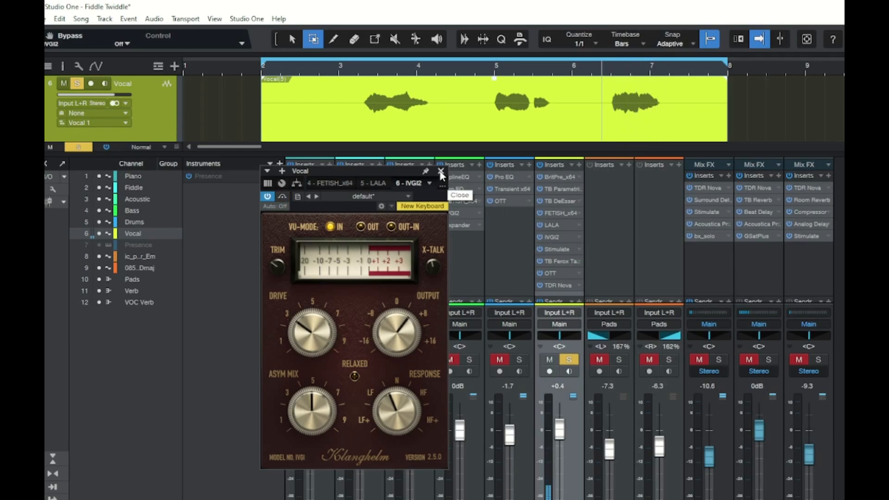
pyautogui.click(441, 172)
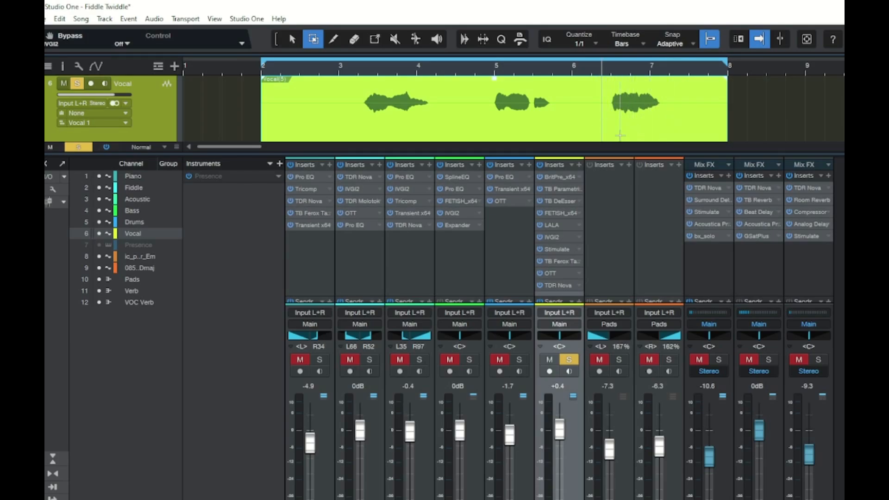
# Step: Open the Vocal channel's Stimulate plug-in and play the phrase at bar 5 with it bypassed and active
pyautogui.click(557, 249)
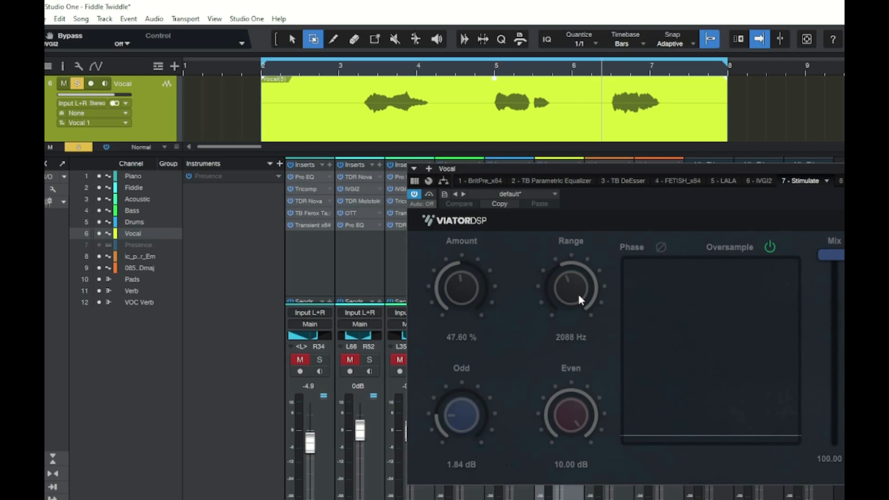
pyautogui.click(430, 195)
pyautogui.press('space')
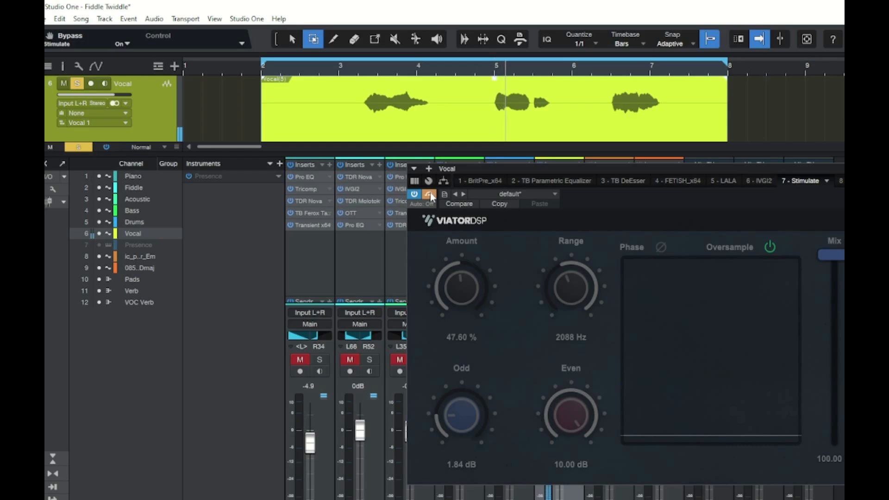
pyautogui.press('space')
pyautogui.click(430, 194)
pyautogui.press('space')
pyautogui.press('space')
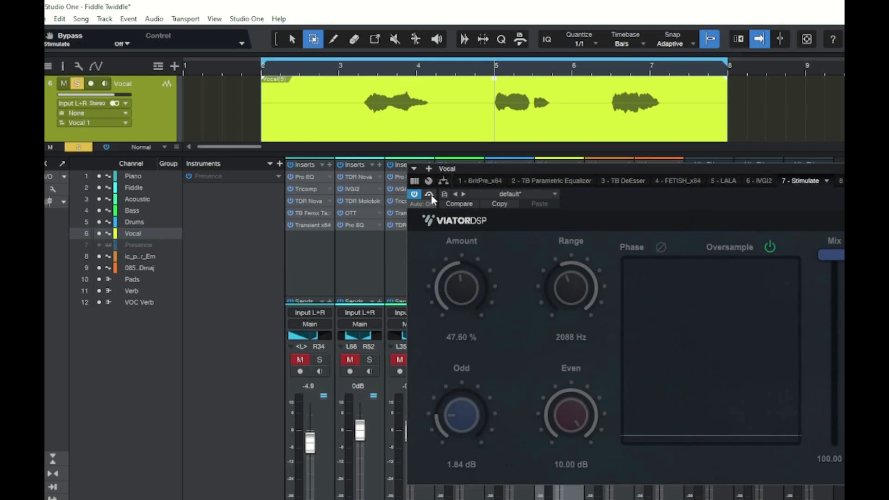
# Step: Repeat the bypassed and active comparison of Stimulate on the bar 5 phrase, leave it active, and close the plug-in
pyautogui.click(429, 195)
pyautogui.press('space')
pyautogui.press('space')
pyautogui.click(433, 195)
pyautogui.press('space')
pyautogui.press('space')
pyautogui.click(857, 169)
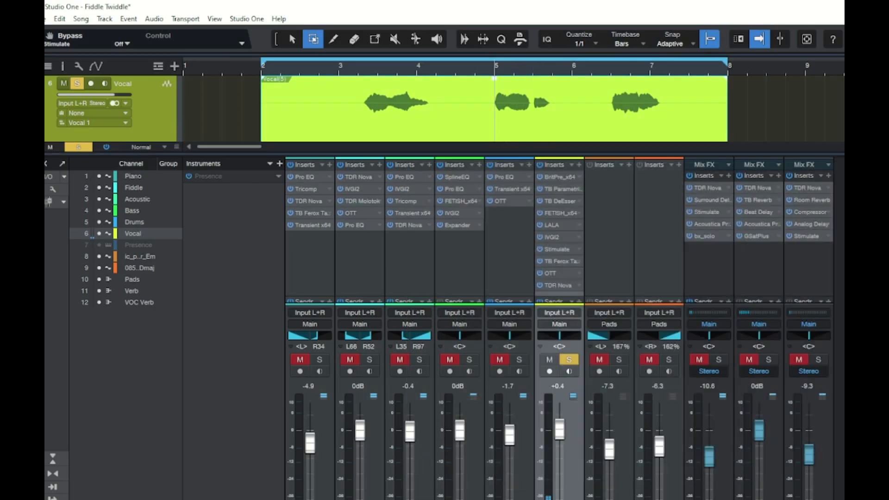
# Step: Open the Vocal channel's TB Ferox Tape Emulator, audition the bar 5 phrase with it bypassed and active, and close it
pyautogui.click(565, 259)
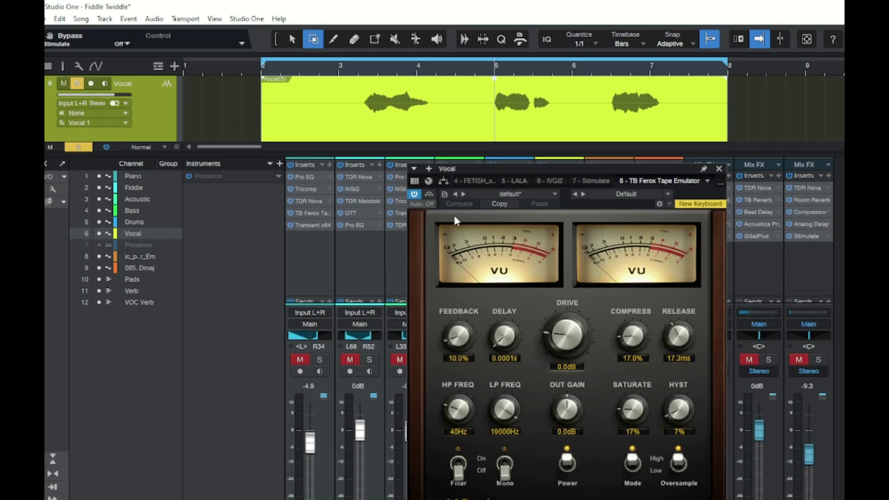
pyautogui.click(429, 195)
pyautogui.press('space')
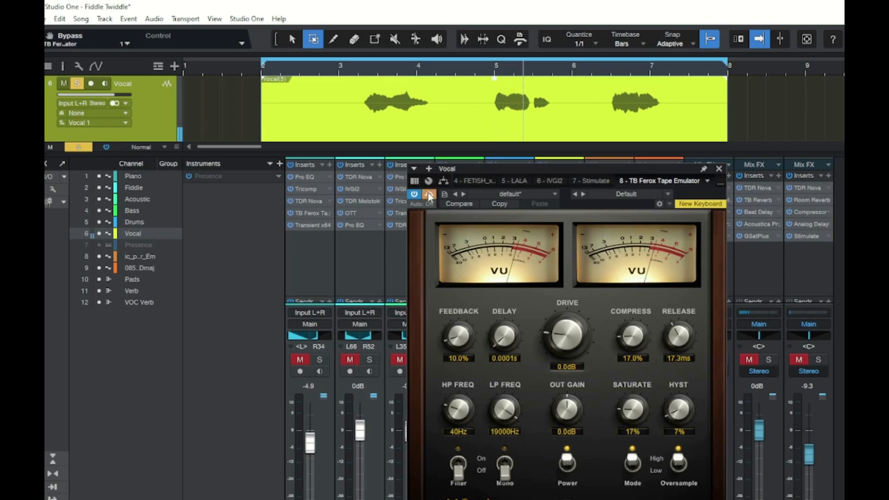
pyautogui.click(429, 195)
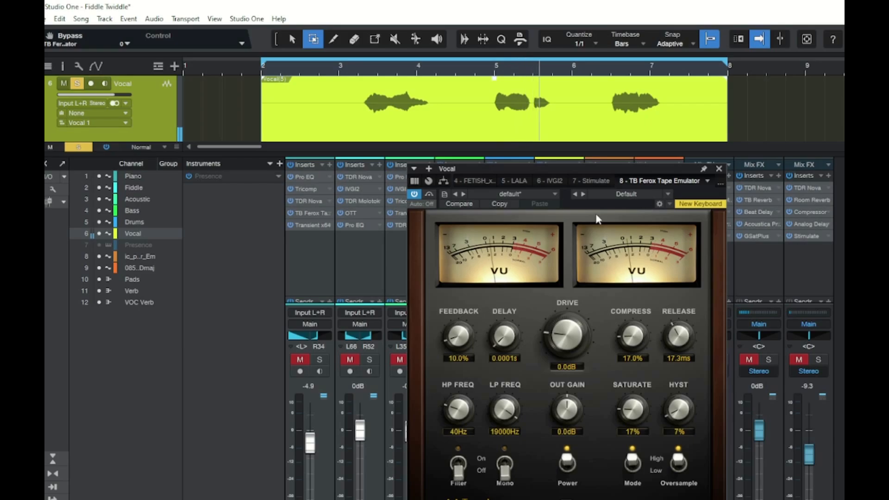
pyautogui.press('space')
pyautogui.click(719, 169)
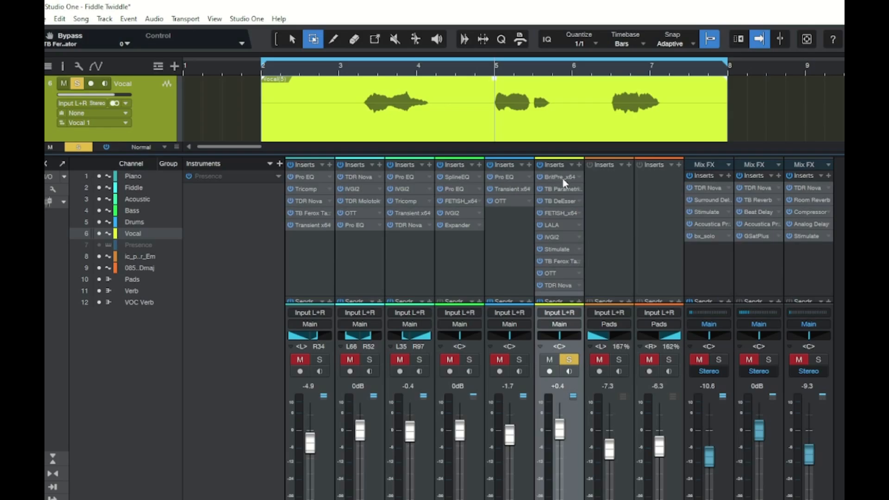
# Step: Reopen the Vocal channel's FETISH_x64 compressor, review its controls, and close it
pyautogui.click(556, 213)
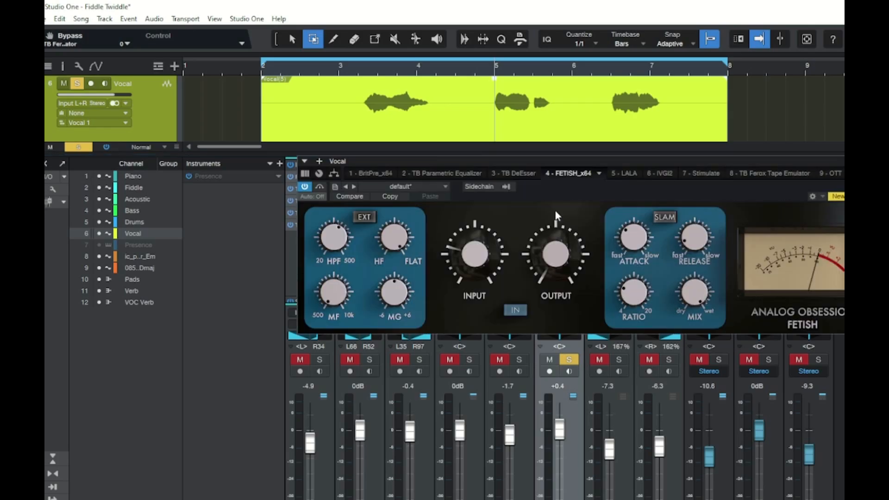
pyautogui.moveTo(509, 231)
pyautogui.click(868, 161)
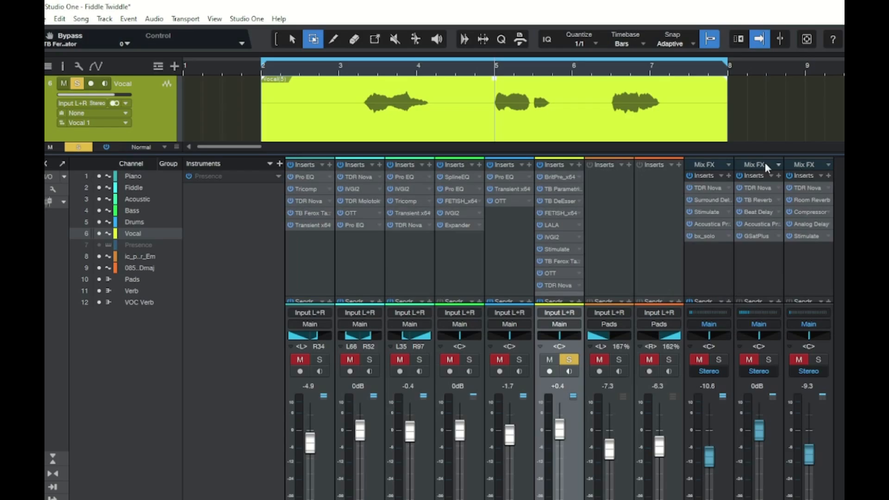
# Step: Open the Vocal channel's OTT, move its window clear of the Vocal inserts, and compare the soloed vocal with OTT bypassed and active
pyautogui.click(560, 273)
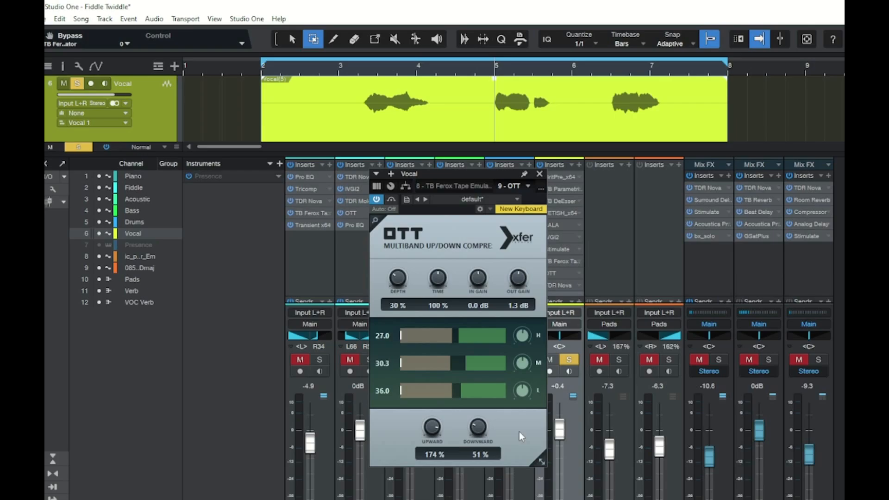
pyautogui.moveTo(477, 176); pyautogui.dragTo(454, 176)
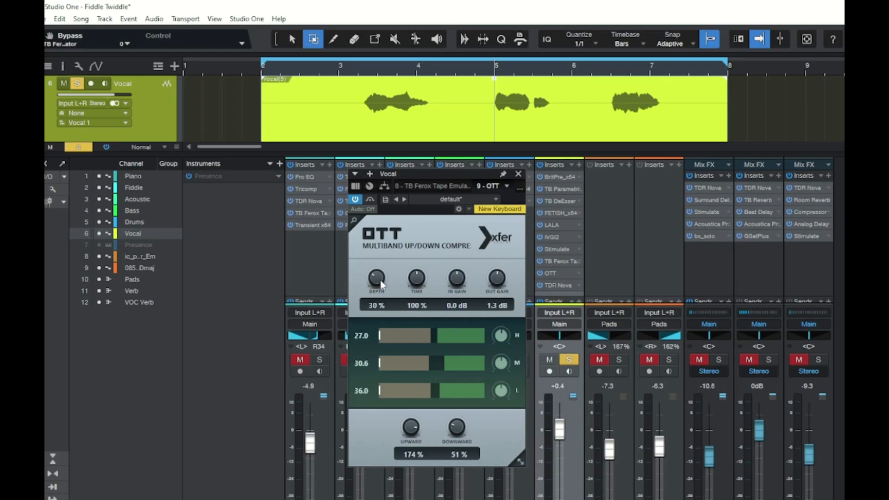
pyautogui.click(369, 200)
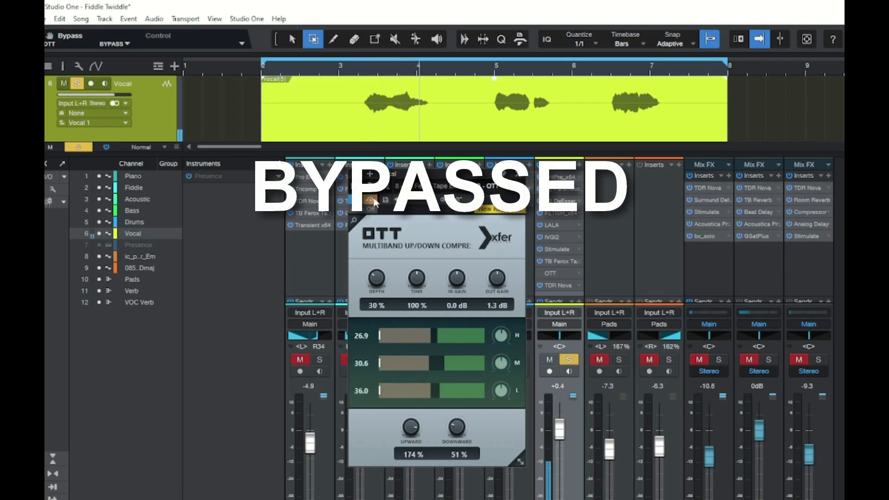
pyautogui.click(373, 201)
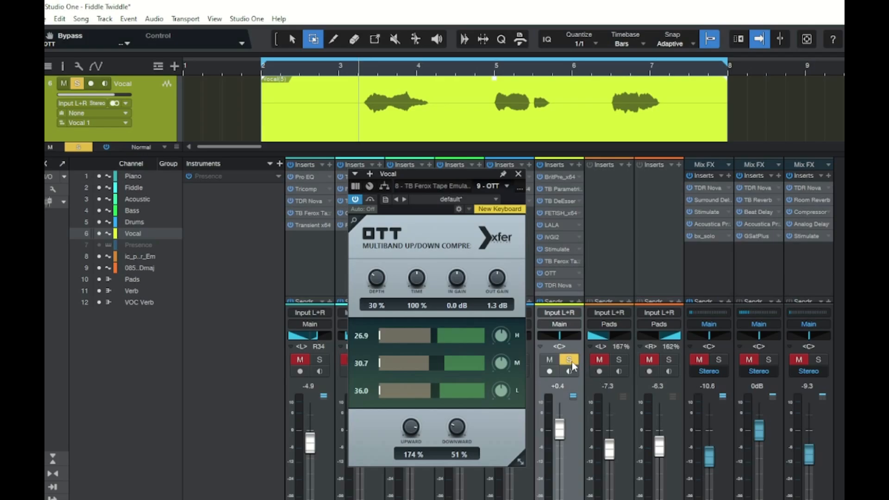
# Step: Unsolo the Vocal channel, compare OTT bypassed and active in the full mix, and close the plug-in
pyautogui.click(571, 361)
pyautogui.click(370, 199)
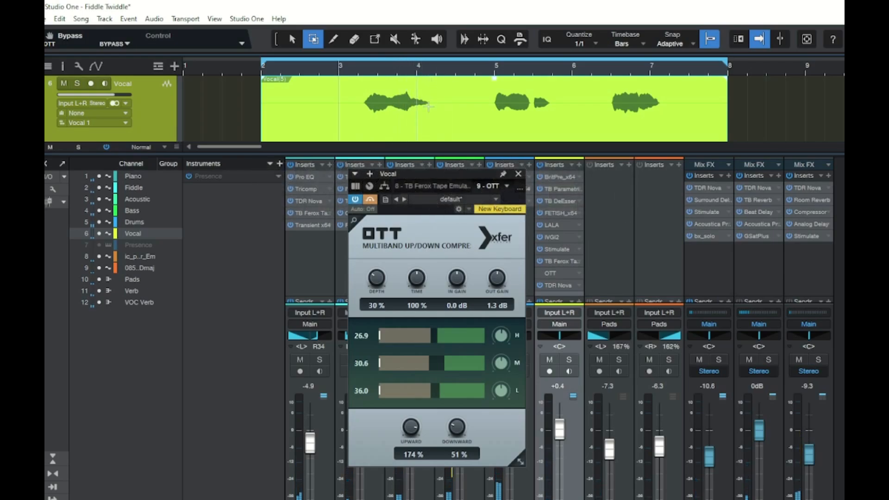
pyautogui.click(371, 200)
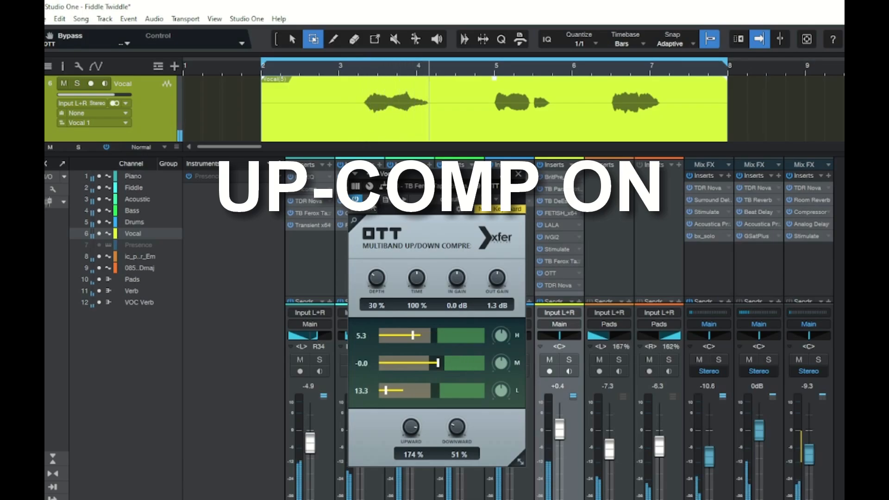
pyautogui.press('space')
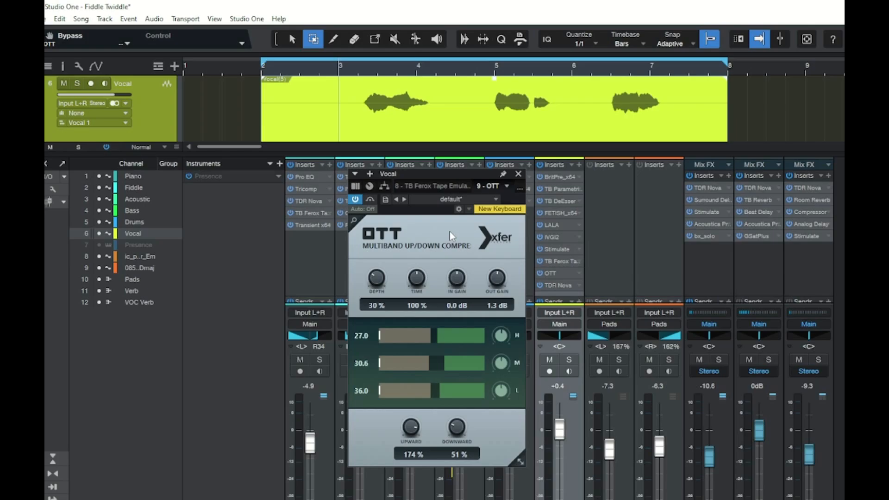
pyautogui.click(517, 175)
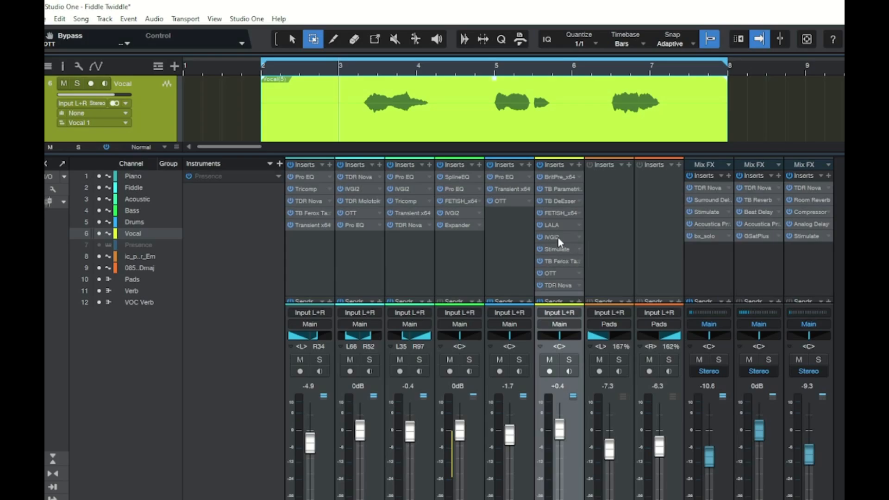
# Step: Open the Vocal channel's TDR Nova, reposition its window, and examine the settings of bands I through IV one by one
pyautogui.click(561, 285)
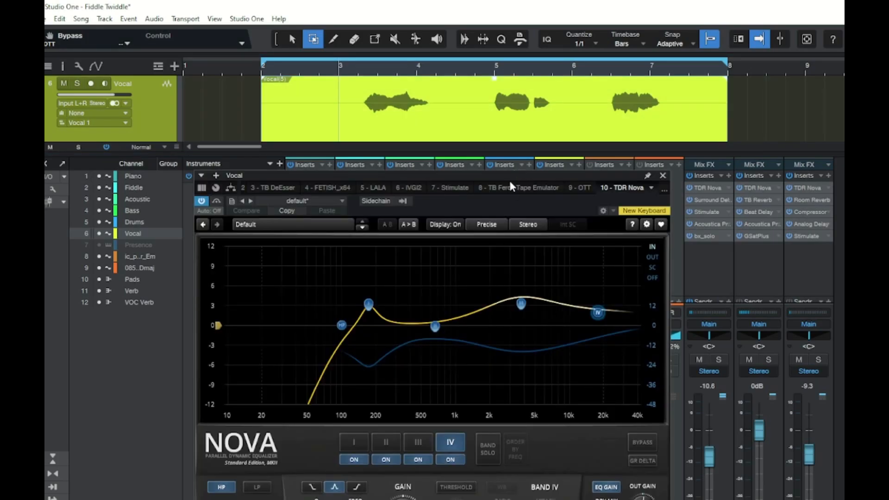
pyautogui.moveTo(494, 178); pyautogui.dragTo(499, 134)
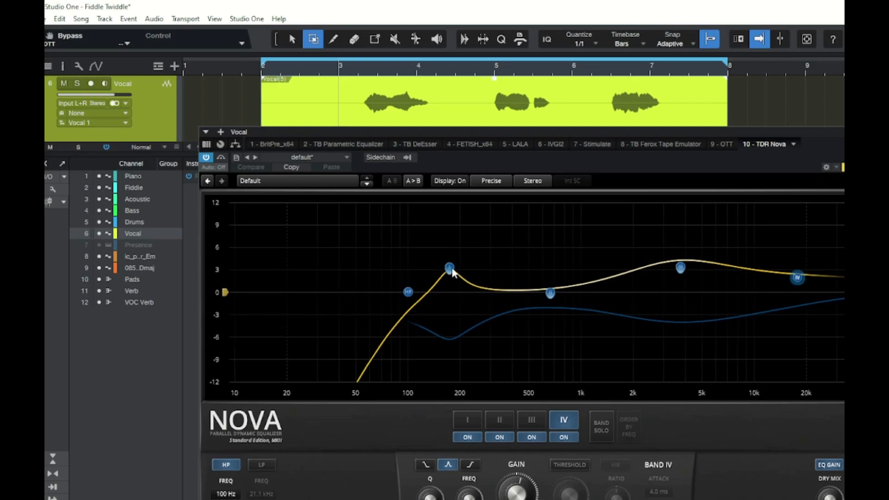
pyautogui.click(470, 419)
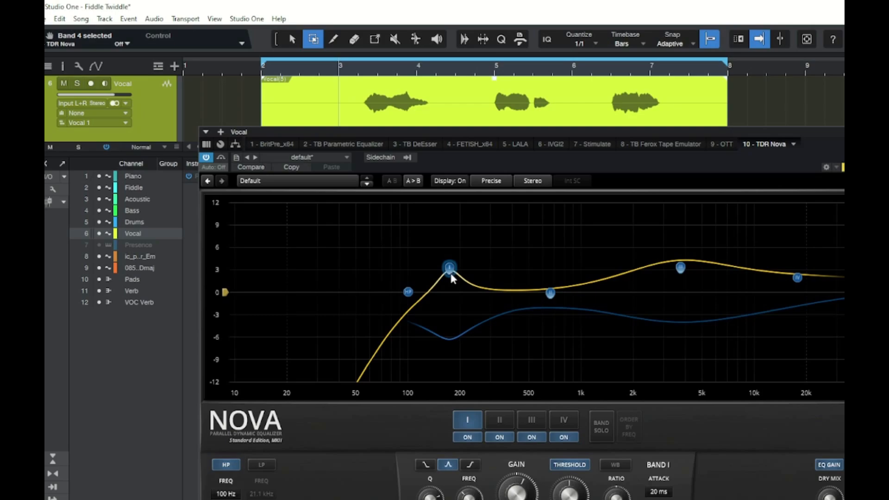
pyautogui.click(504, 419)
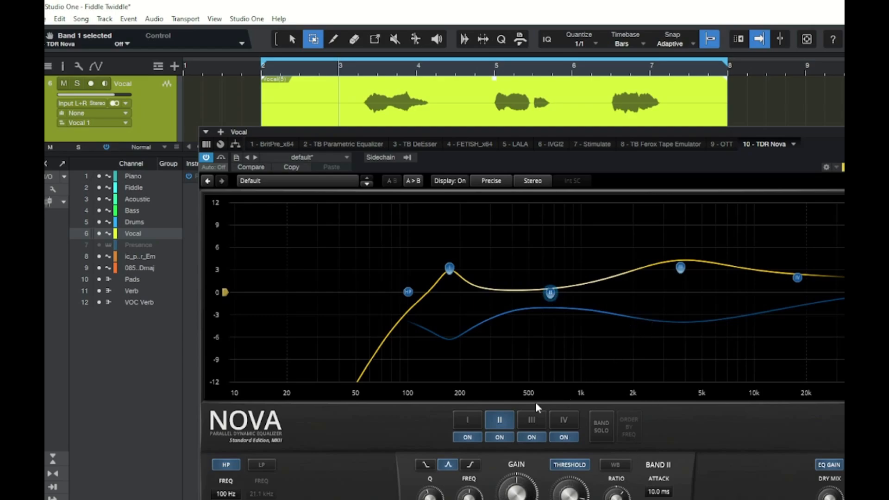
pyautogui.click(532, 421)
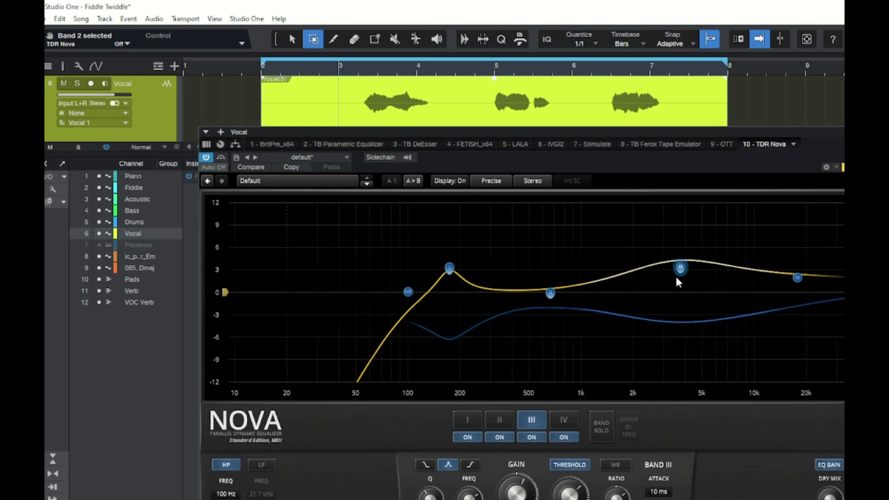
pyautogui.click(563, 423)
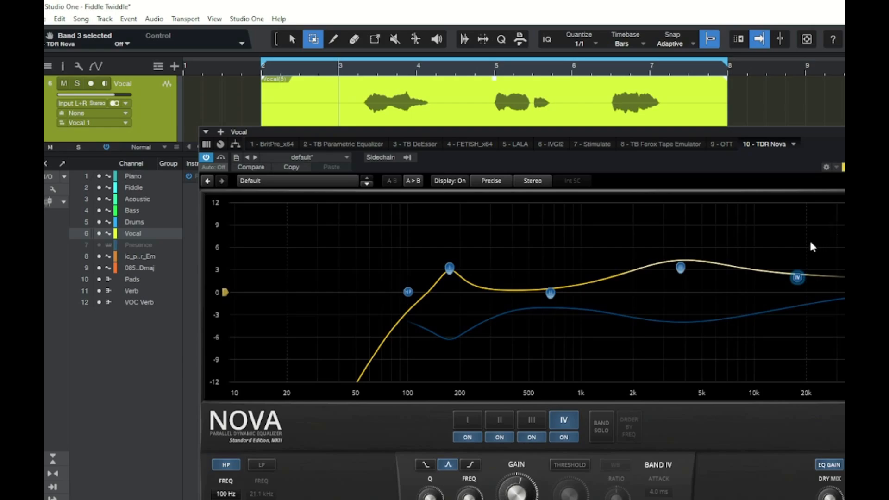
# Step: Play the full mix to compare TDR Nova bypassed and active on the Vocal channel, and close the plug-in
pyautogui.press('space')
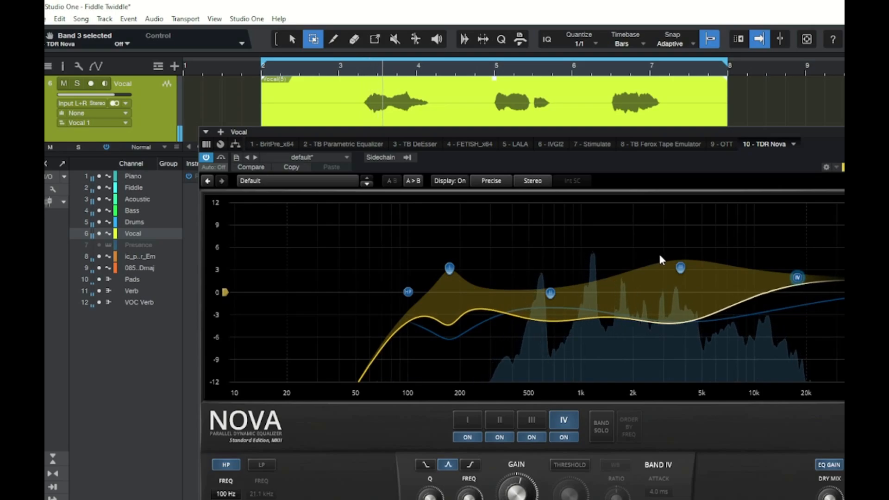
pyautogui.press('space')
pyautogui.press('space')
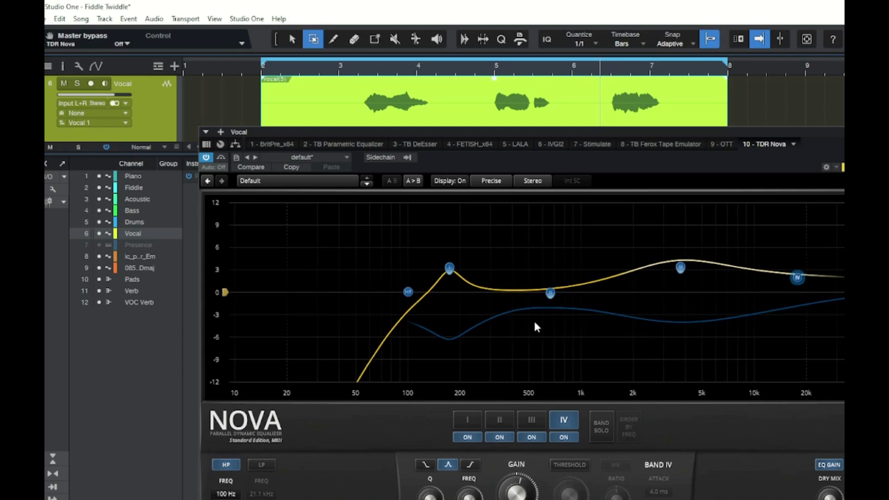
pyautogui.press('space')
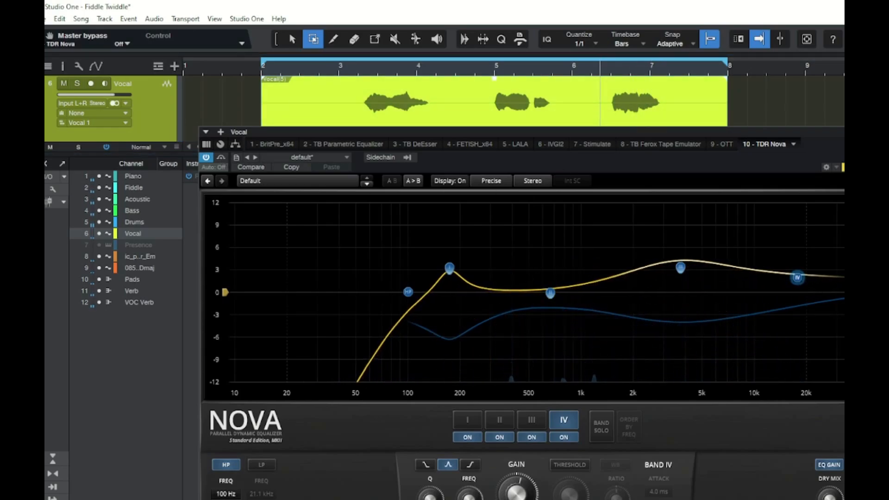
pyautogui.press('F3')
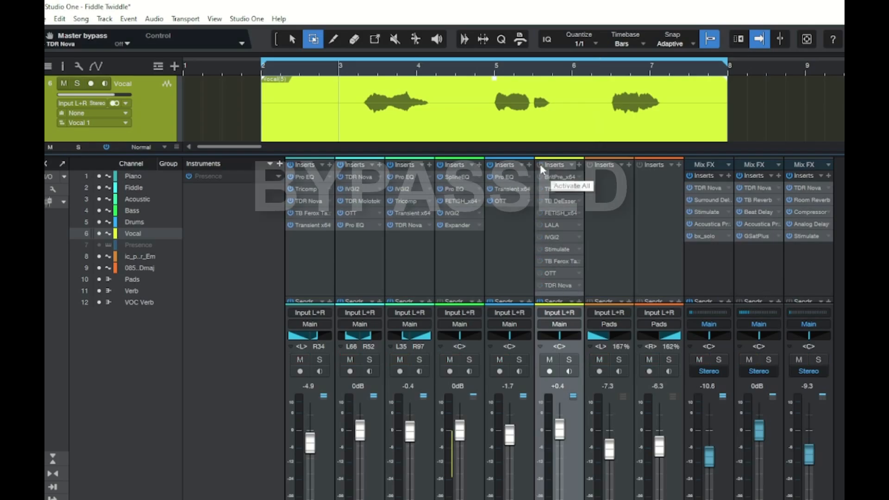
# Step: Compare the Vocal channel's entire insert chain bypassed and active during full-mix playback, leaving all inserts activated
pyautogui.press('space')
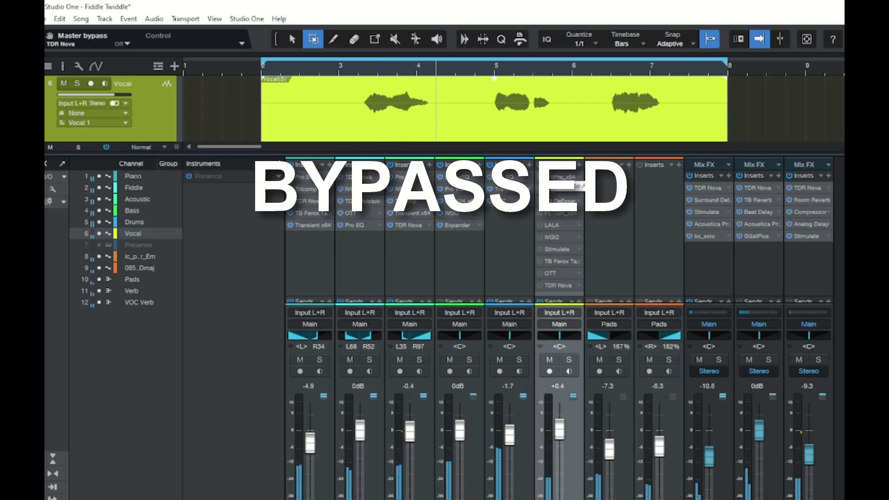
pyautogui.press('space')
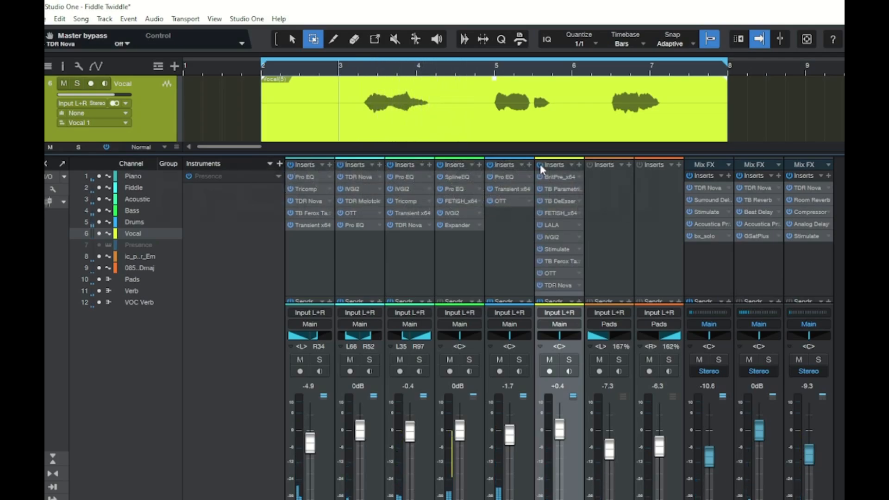
pyautogui.click(540, 165)
pyautogui.press('space')
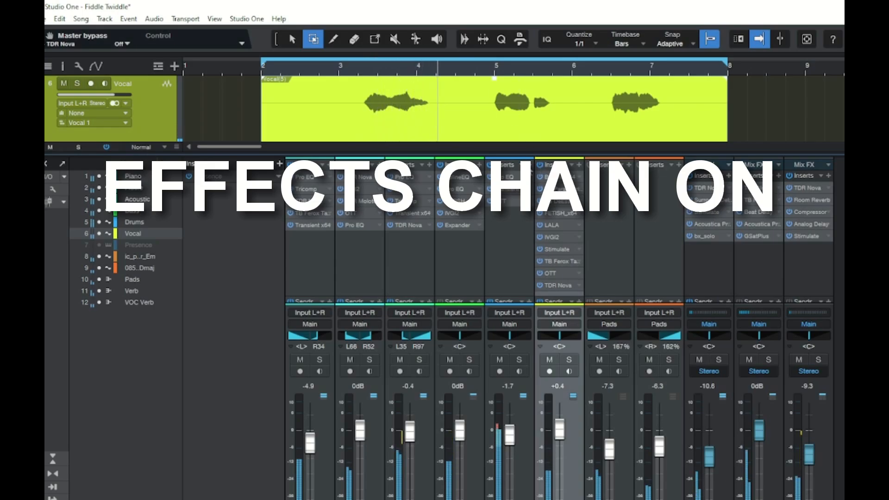
pyautogui.click(541, 165)
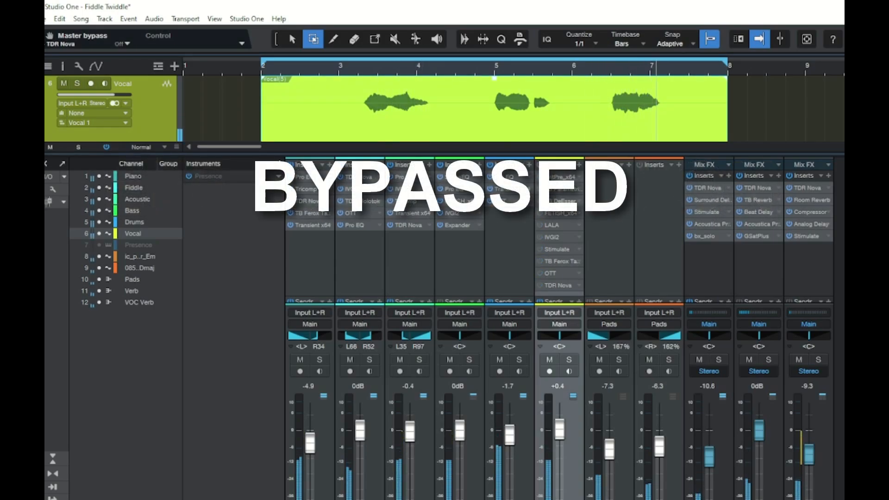
pyautogui.click(541, 165)
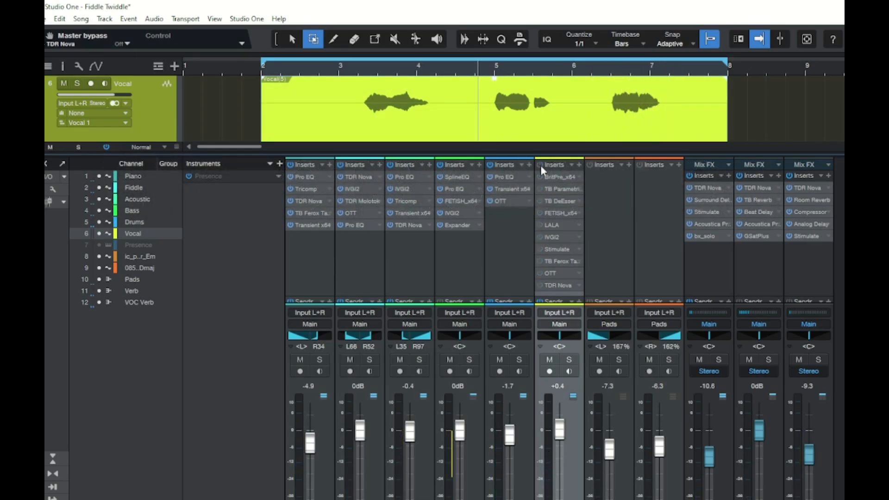
pyautogui.click(541, 165)
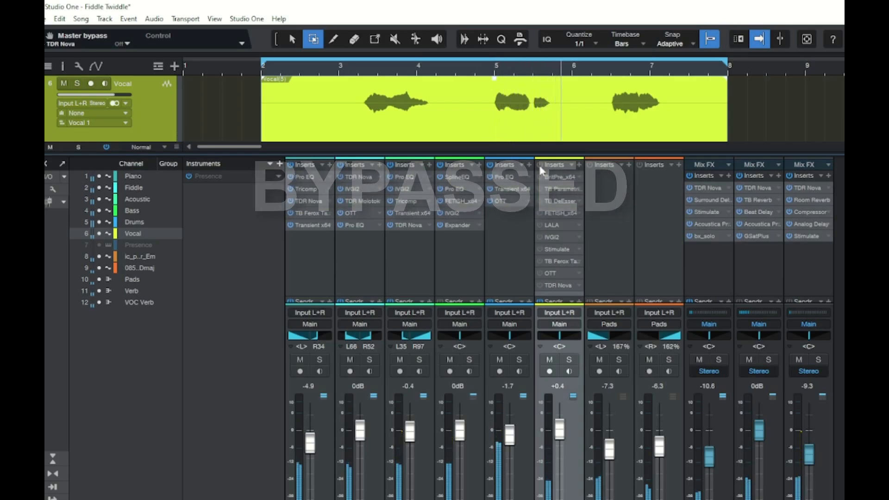
pyautogui.click(539, 165)
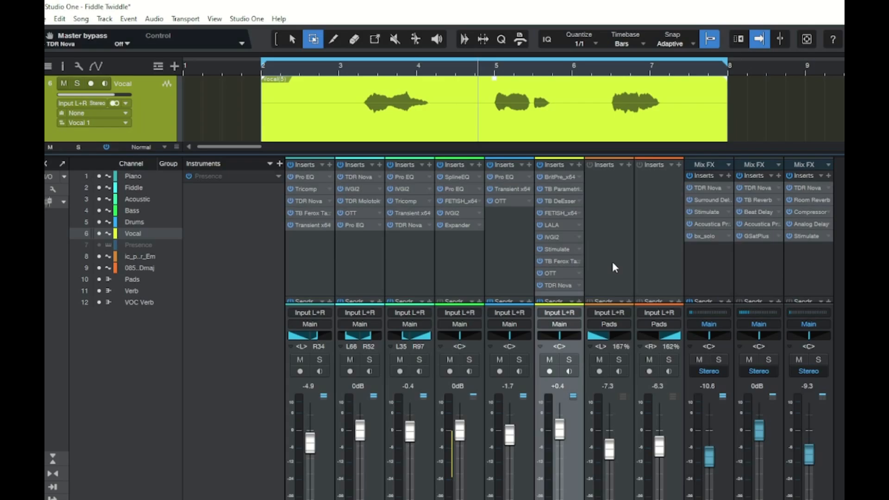
# Step: Review the Vocal channel's BritPre_x64, TB Parametric Equalizer and TB DeEsser settings one after another, closing each plug-in
pyautogui.click(561, 177)
pyautogui.click(559, 188)
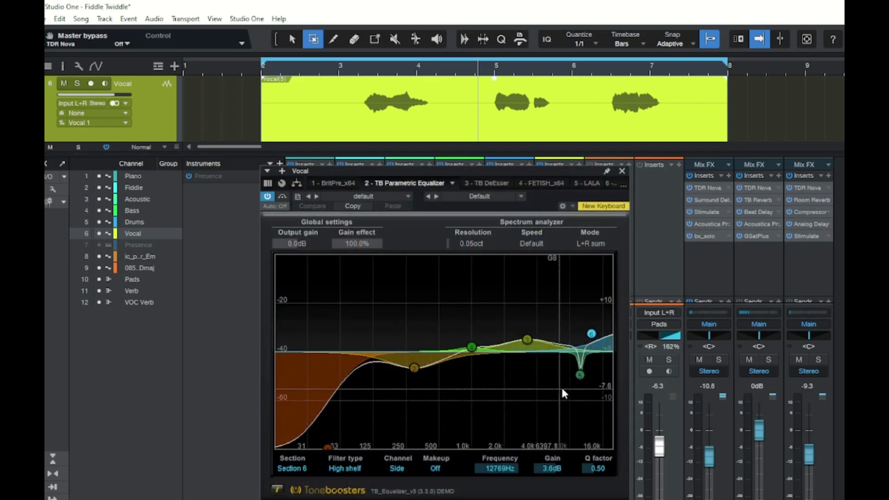
pyautogui.click(623, 171)
pyautogui.click(560, 200)
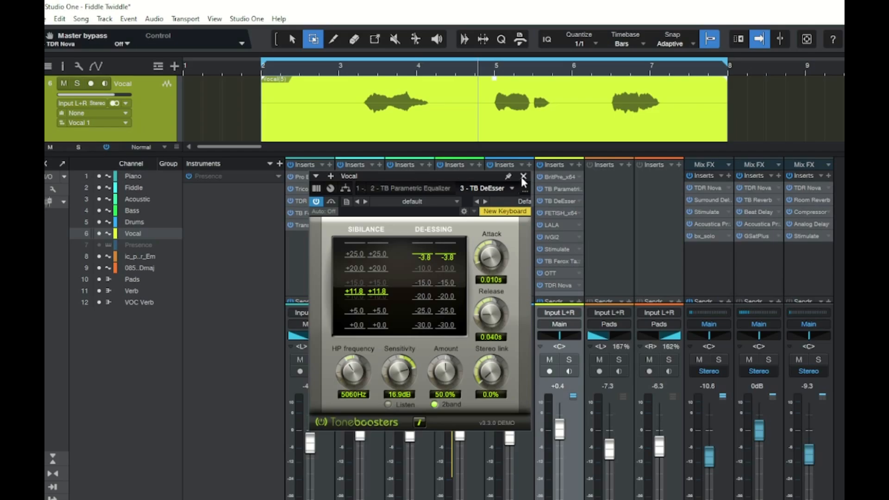
pyautogui.click(523, 176)
# Step: Review the settings of the Vocal channel's FETISH_x64, LALA, IVGI2 and Stimulate inserts in chain order, closing each one
pyautogui.click(561, 213)
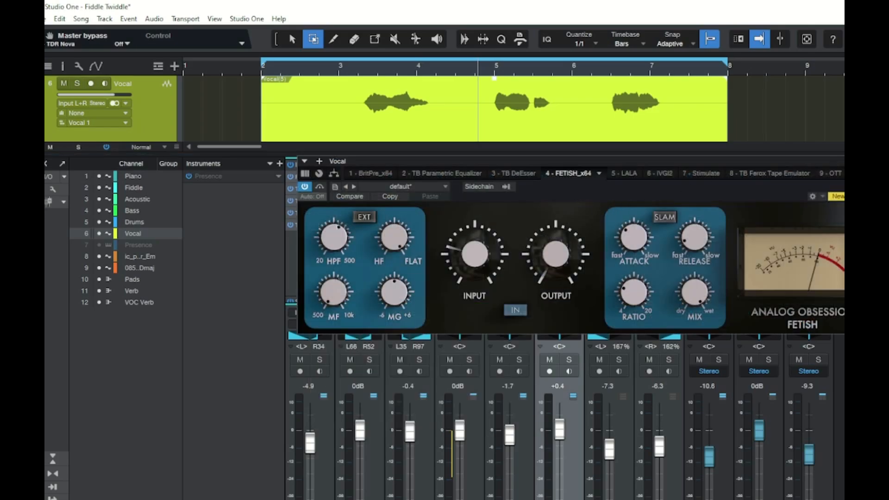
pyautogui.click(552, 225)
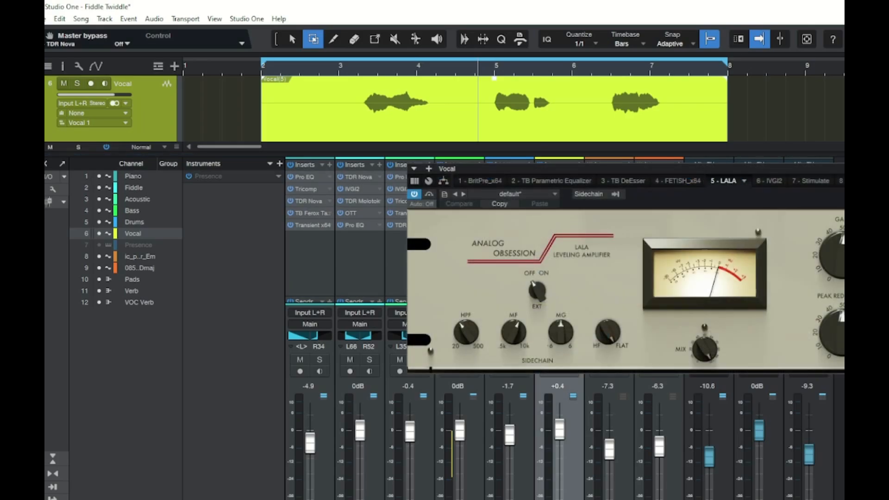
pyautogui.click(551, 237)
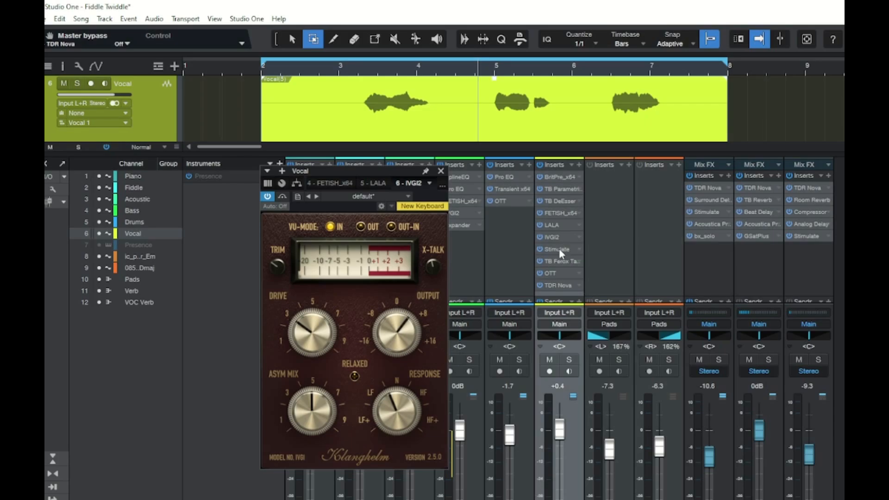
pyautogui.click(560, 249)
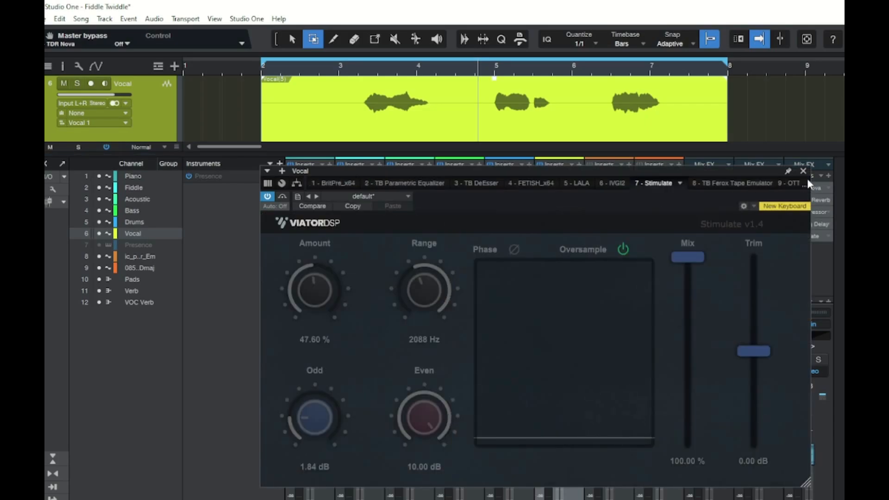
pyautogui.click(803, 171)
# Step: Review the Vocal channel's last three inserts, TB Ferox Tape Emulator, OTT and TDR Nova, and return to the mixer
pyautogui.click(559, 259)
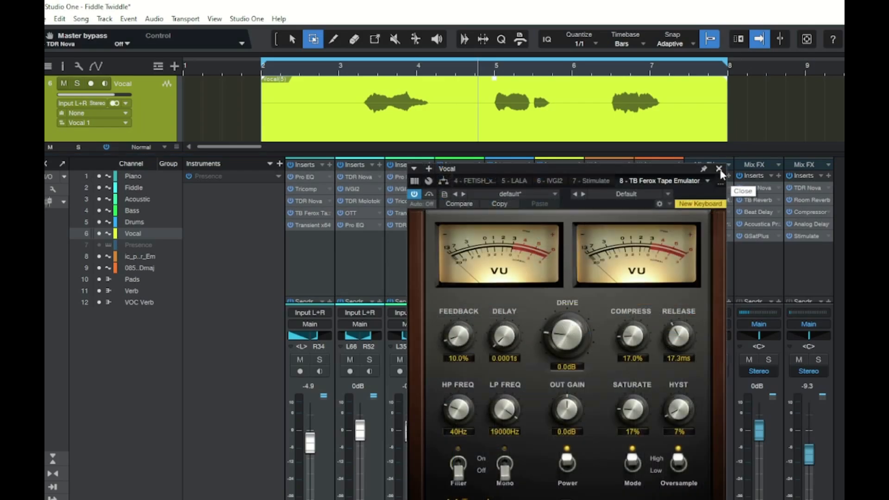
pyautogui.click(719, 169)
pyautogui.click(562, 272)
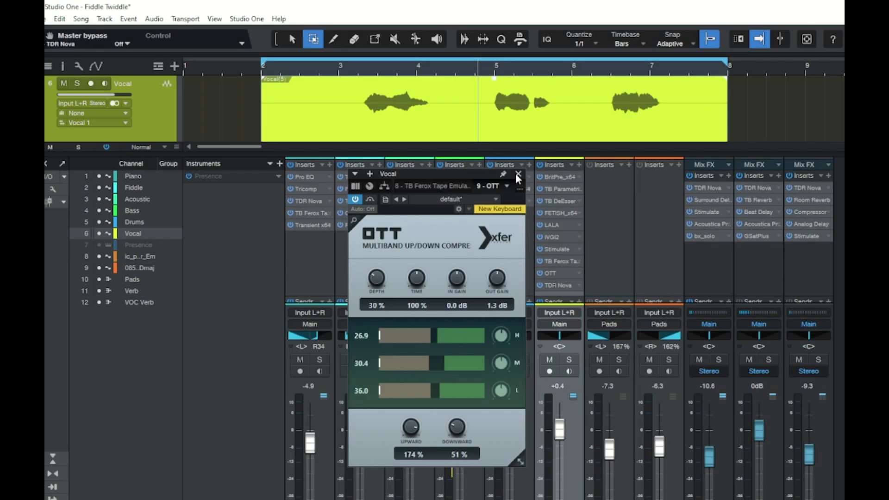
pyautogui.click(518, 174)
pyautogui.click(557, 287)
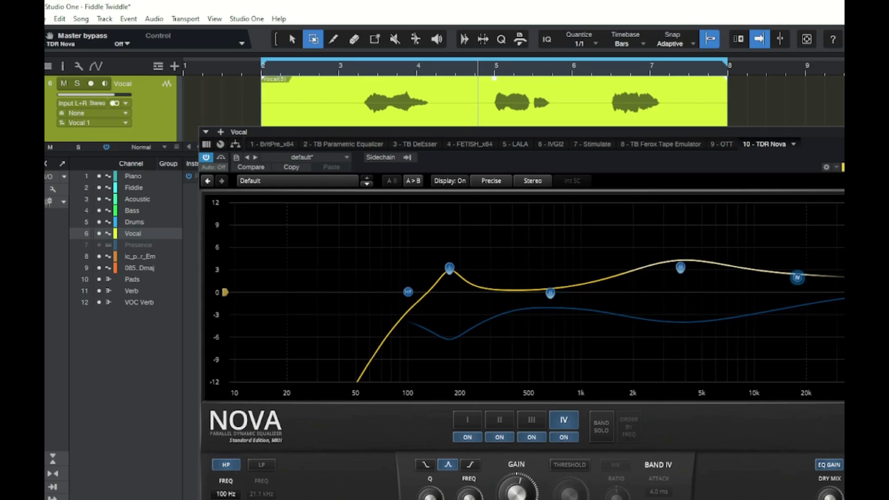
pyautogui.press('F3')
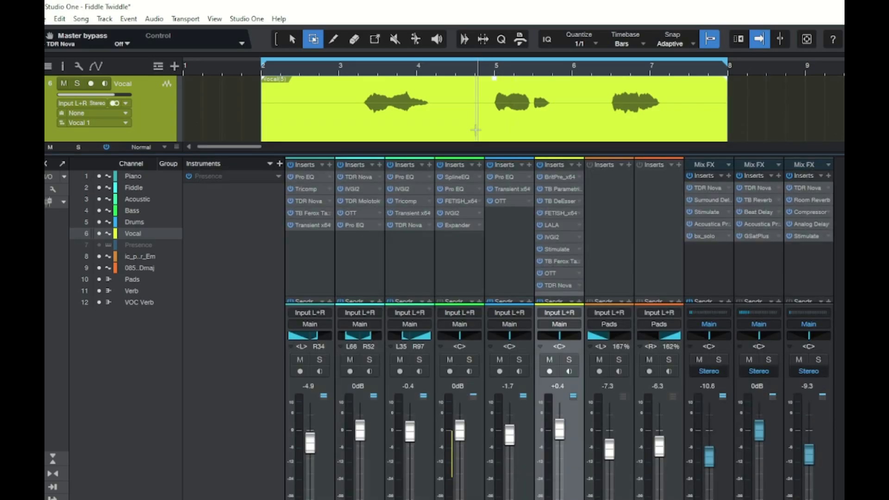